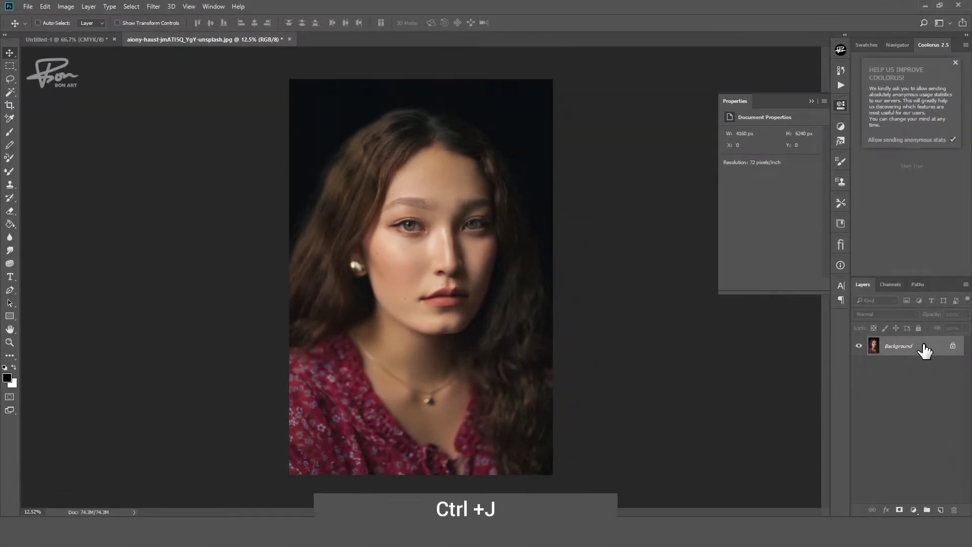
Duplicate the portrait's Background layer into Layer 1 with Ctrl+J
key(ctrl+j)
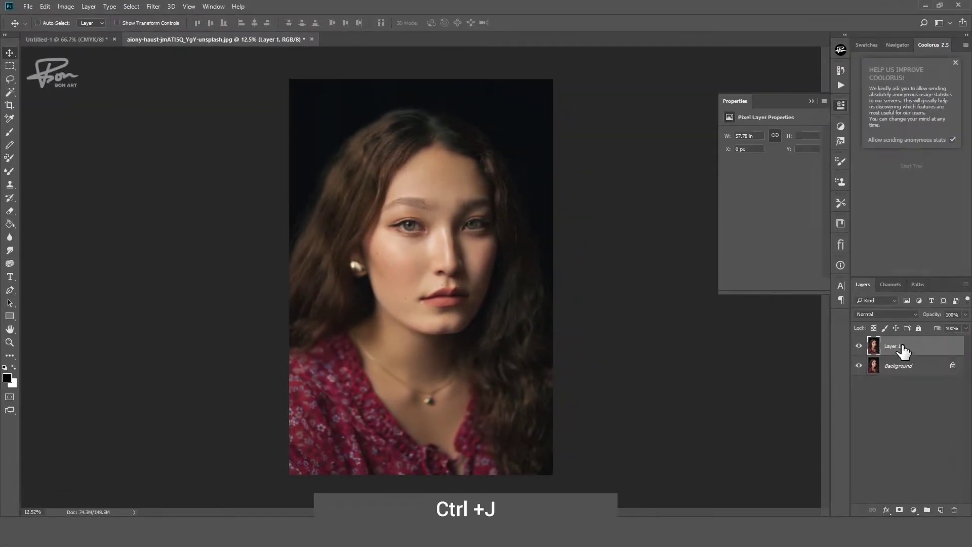
click(152, 7)
mouse_move(162, 205)
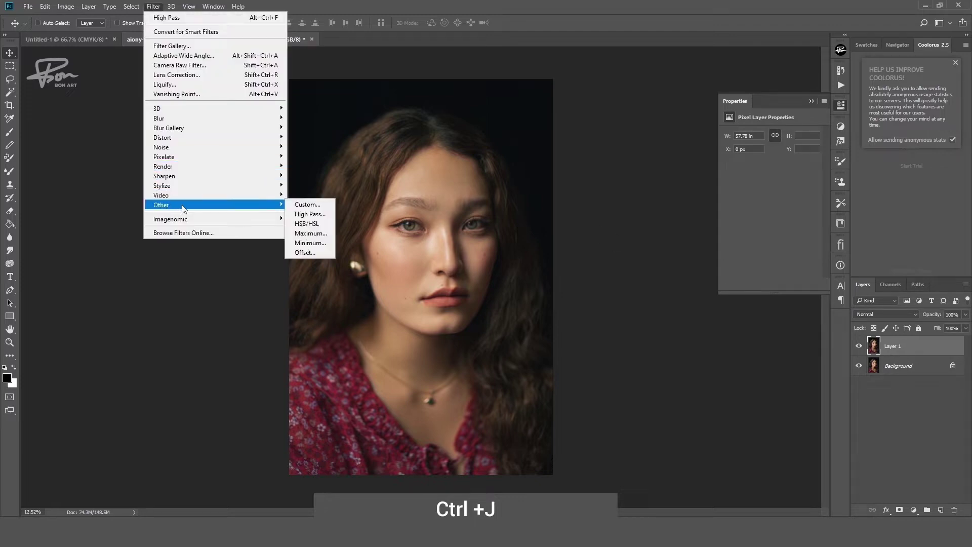
Apply a High Pass filter to Layer 1 and blend it in Overlay mode
click(296, 211)
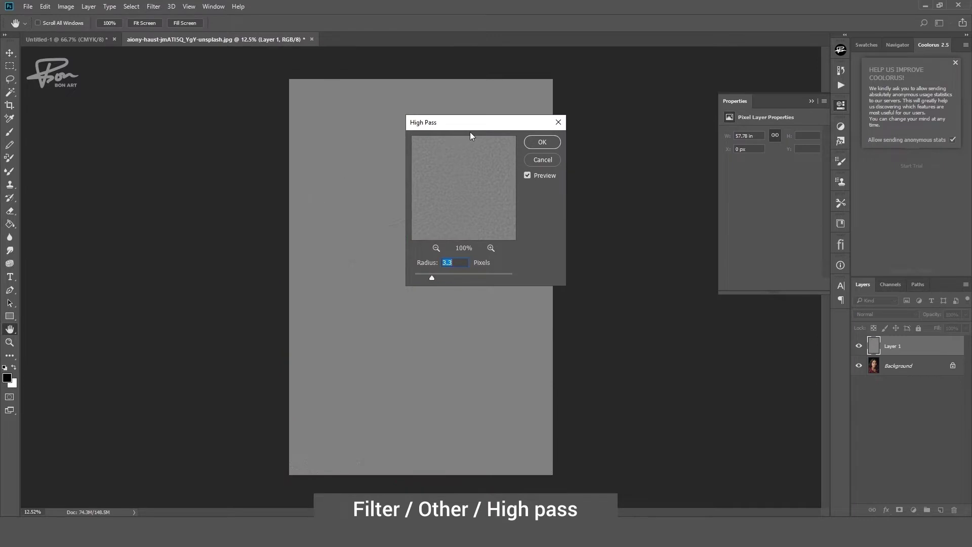
drag(524, 119, 662, 119)
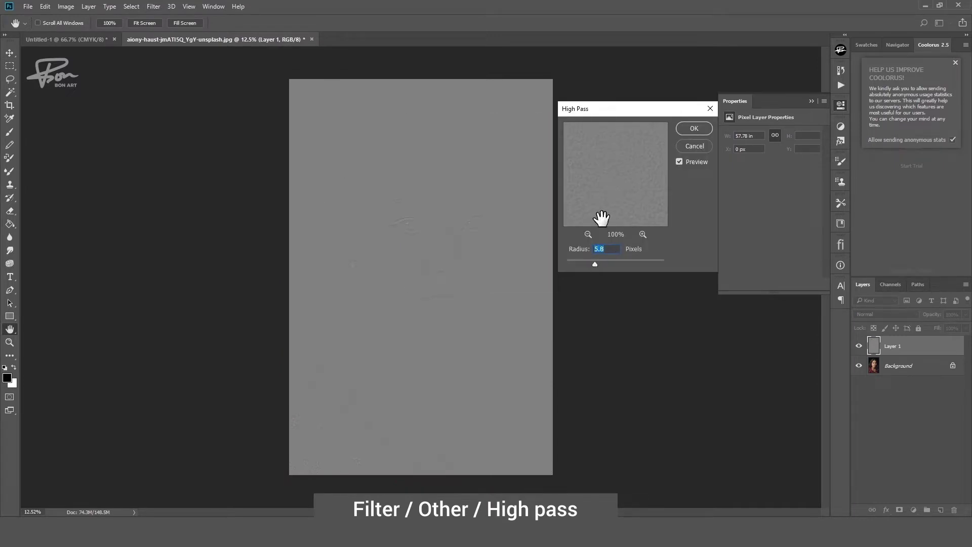
click(691, 129)
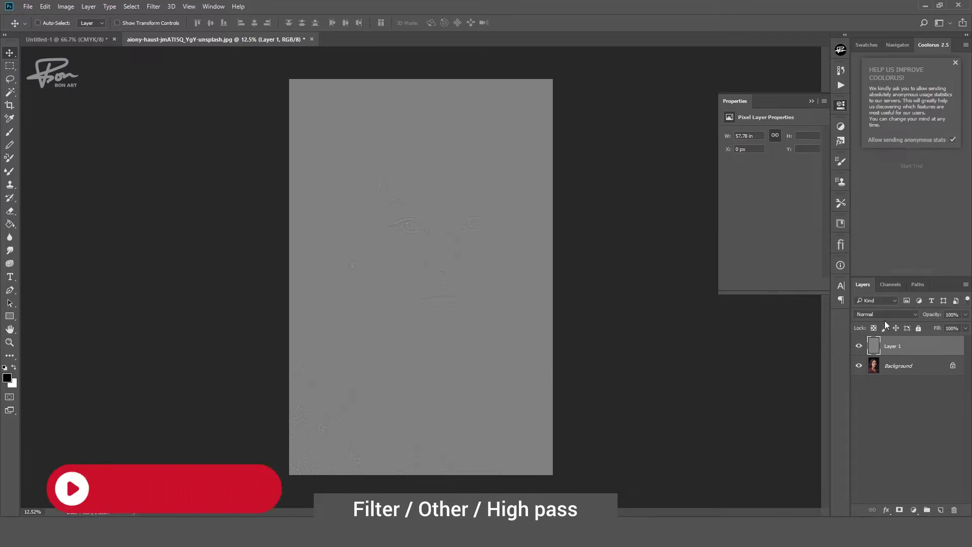
click(883, 314)
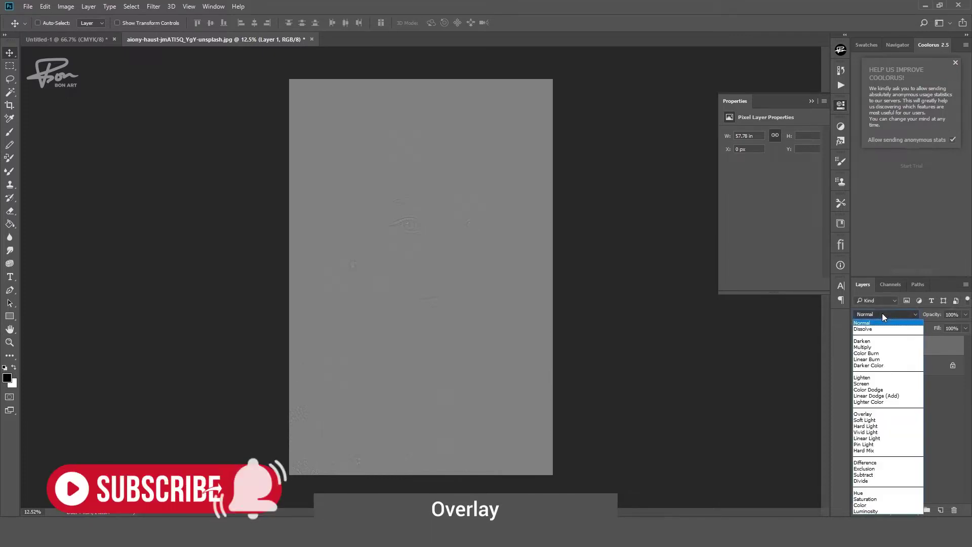
click(872, 414)
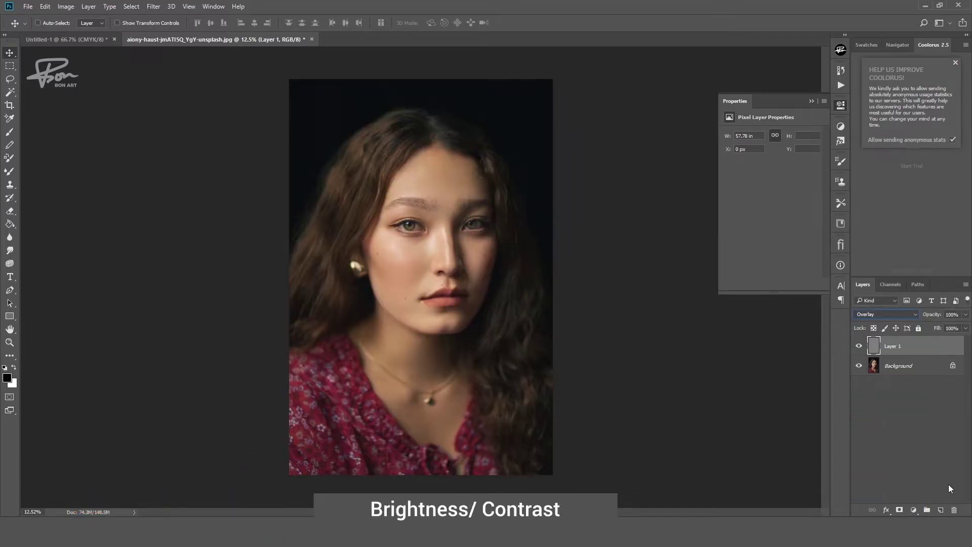
Add a Brightness/Contrast adjustment layer with brightness -7
click(913, 509)
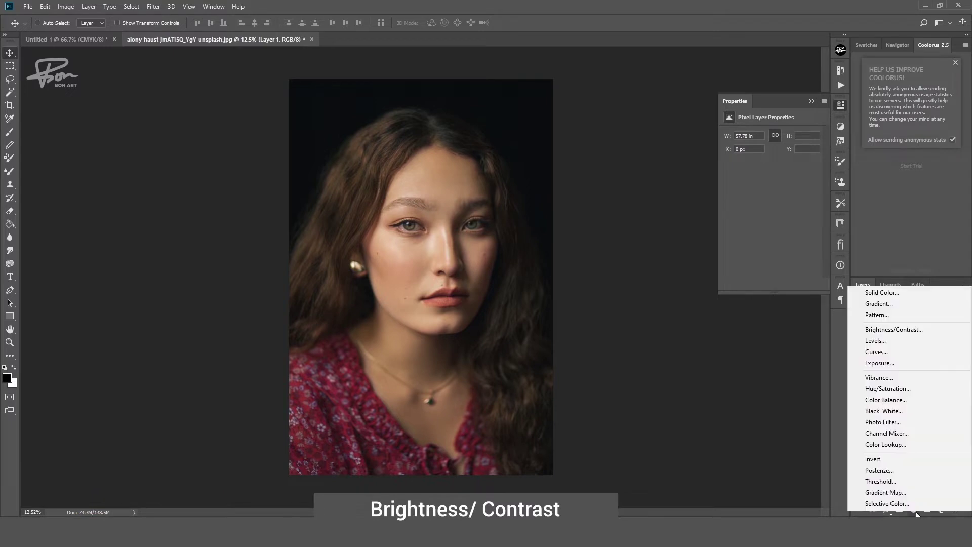
click(884, 330)
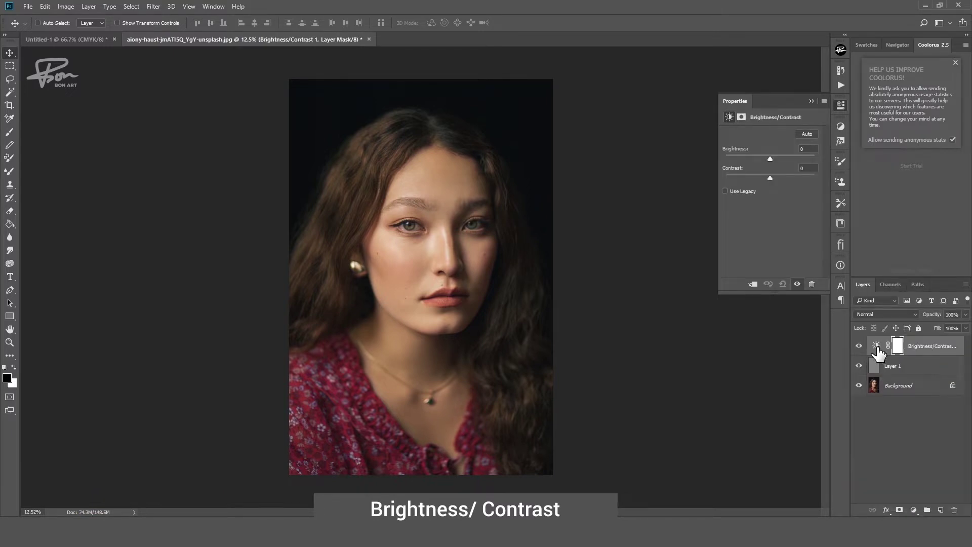
mouse_move(769, 160)
mouse_down()
mouse_move(792, 154)
mouse_move(767, 156)
mouse_up()
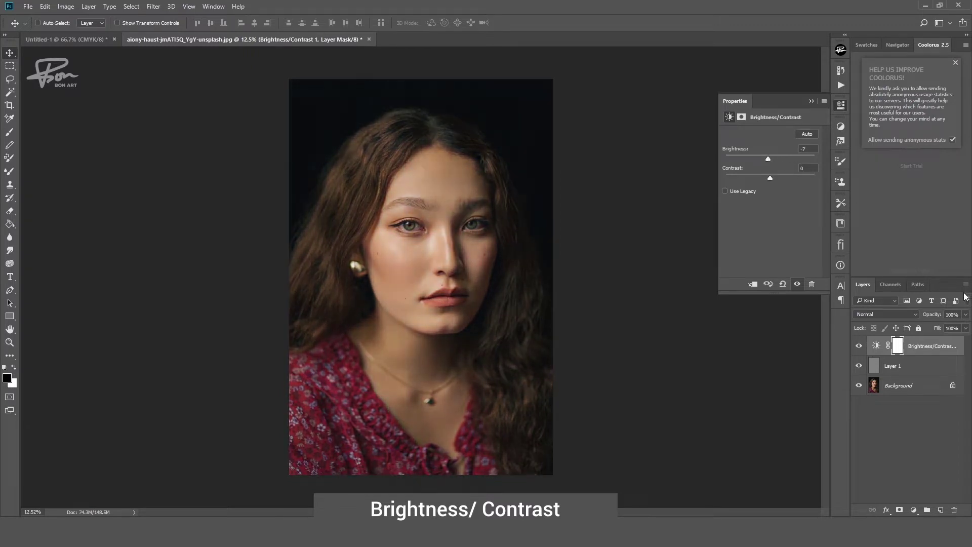
ctrl+click(923, 371)
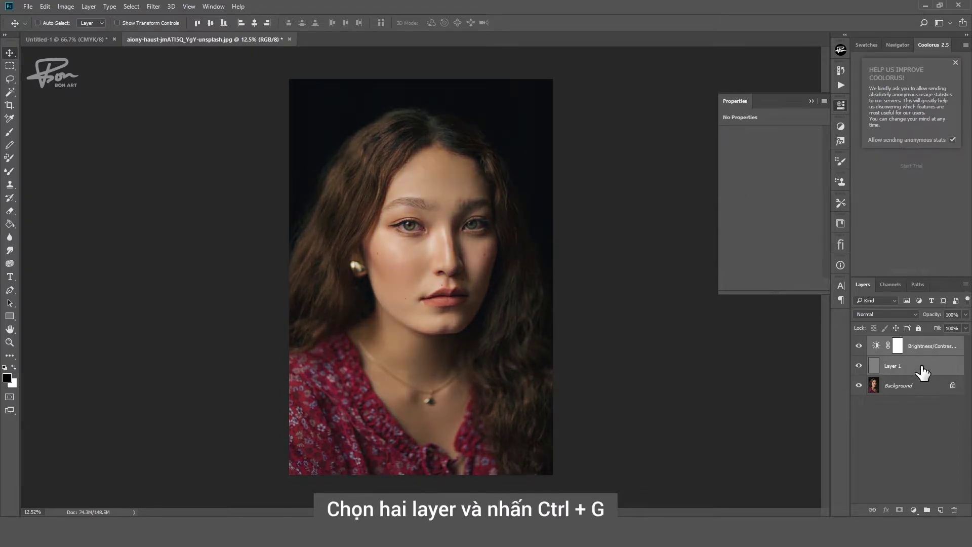
Group Layer 1 and Brightness/Contrast into Group 1 with a black hide-all mask
mouse_move(922, 372)
mouse_down()
mouse_move(885, 510)
mouse_move(903, 510)
mouse_up()
key(ctrl+g)
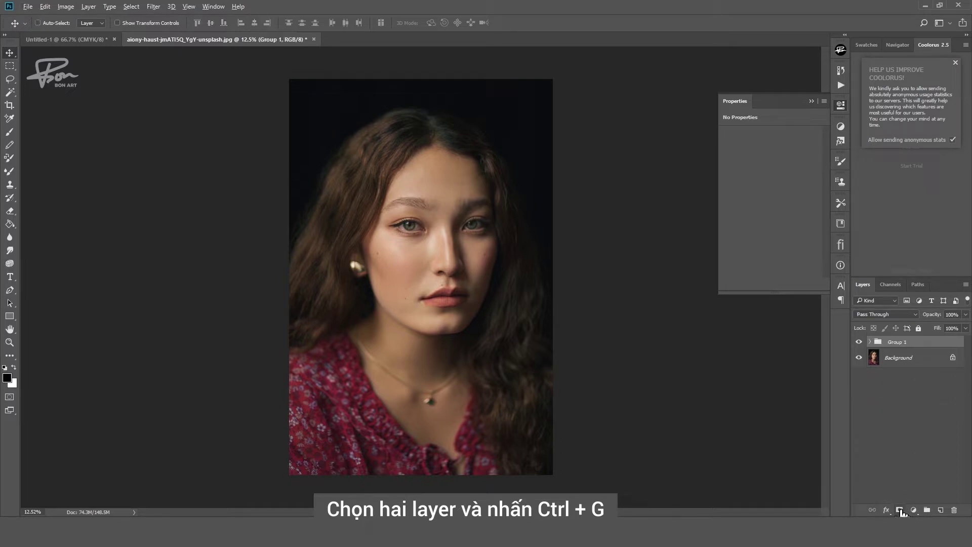
alt+click(899, 509)
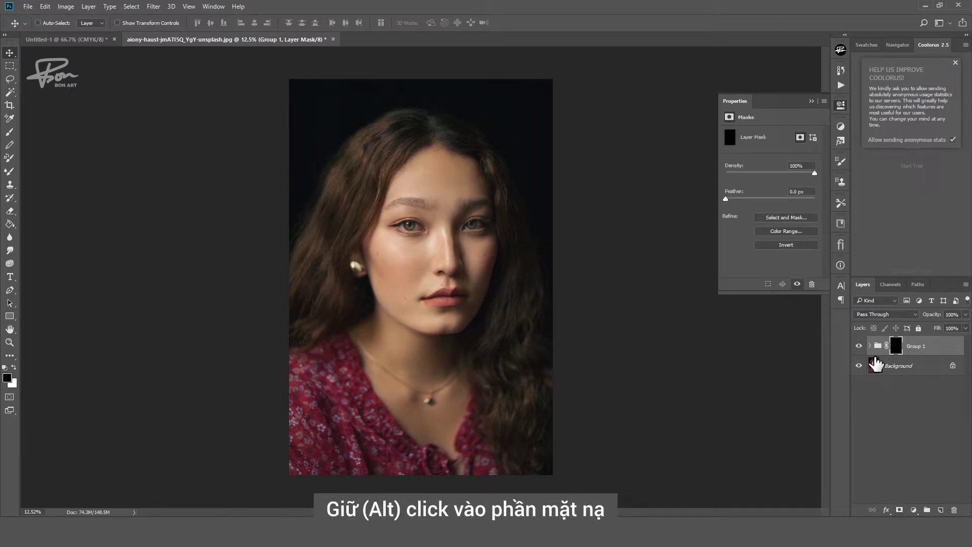
click(878, 345)
click(869, 346)
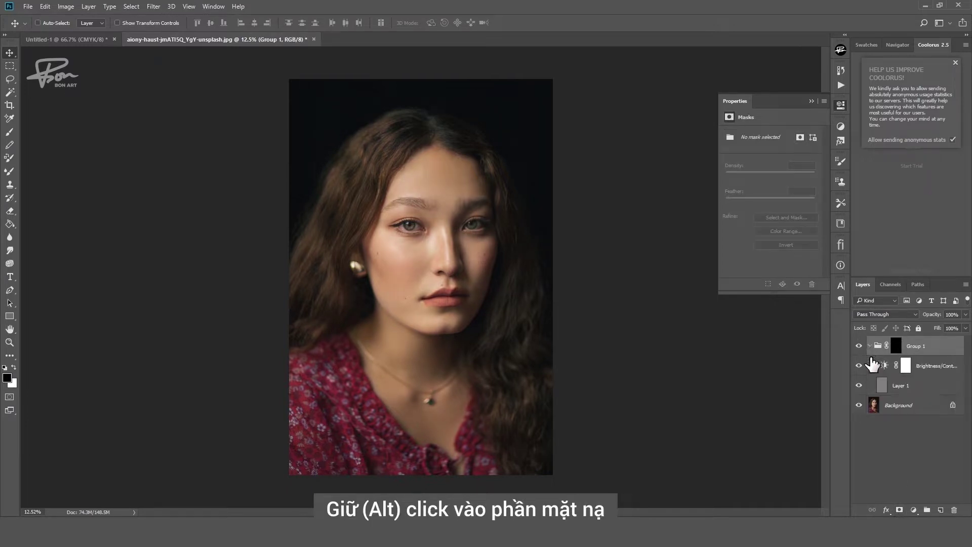
click(872, 363)
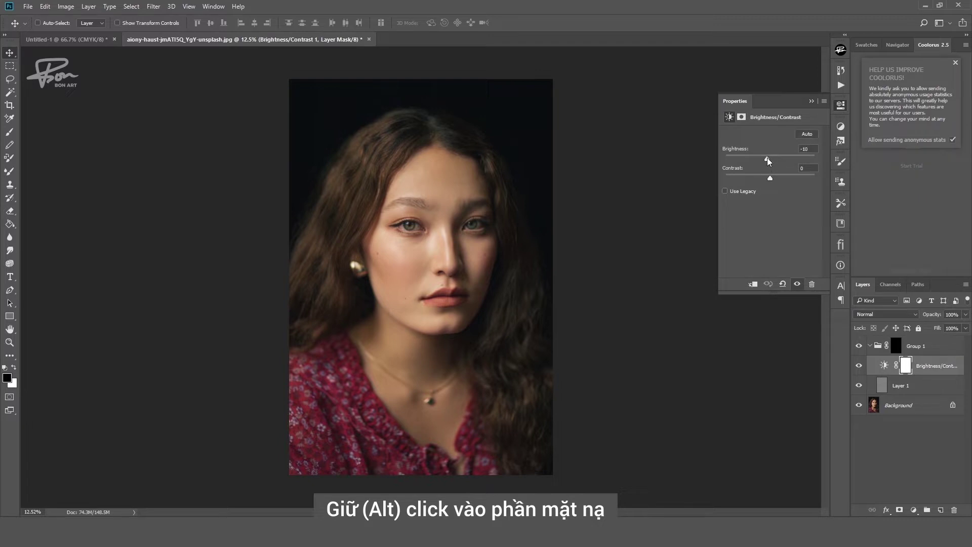
click(896, 346)
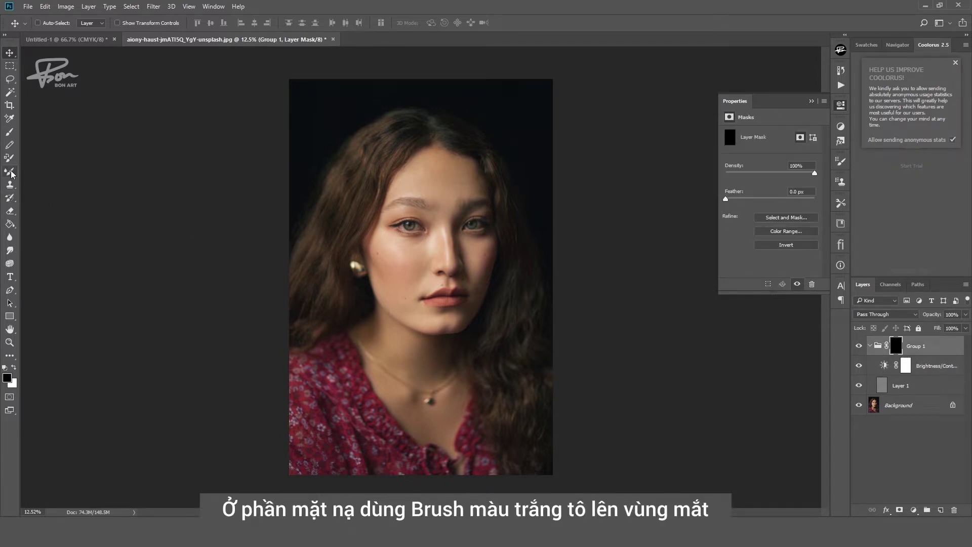
Set up a soft round 228 px brush painting in white
click(11, 132)
right_click(389, 217)
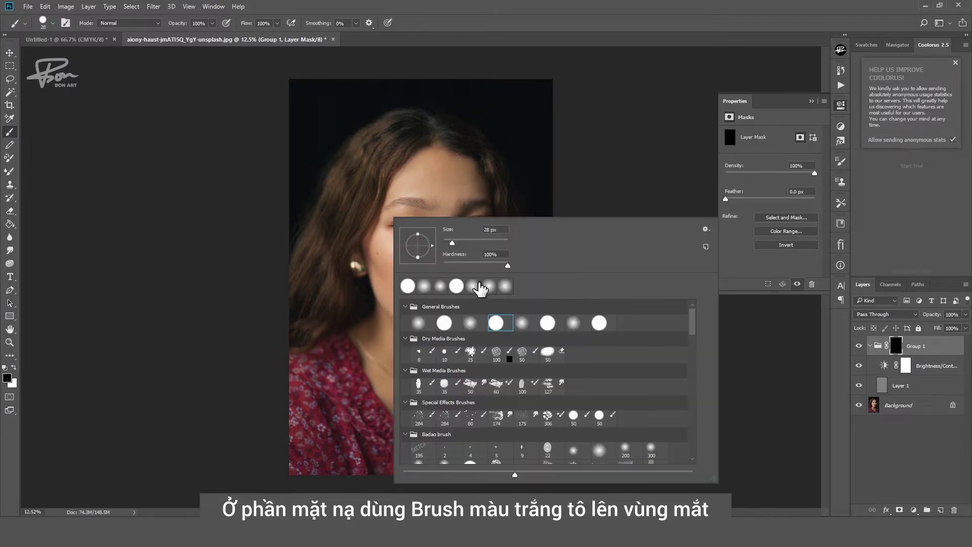
click(526, 322)
drag(466, 242, 471, 244)
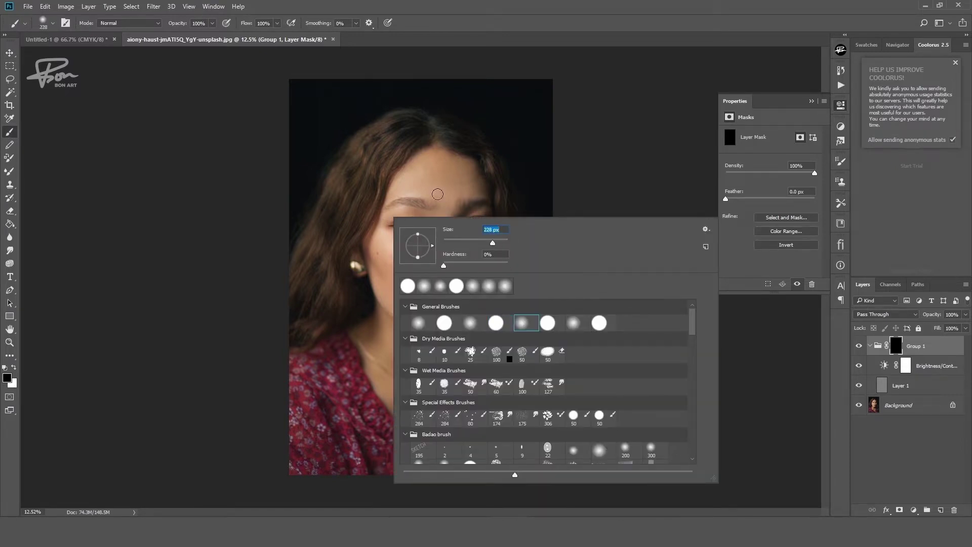
key(Return)
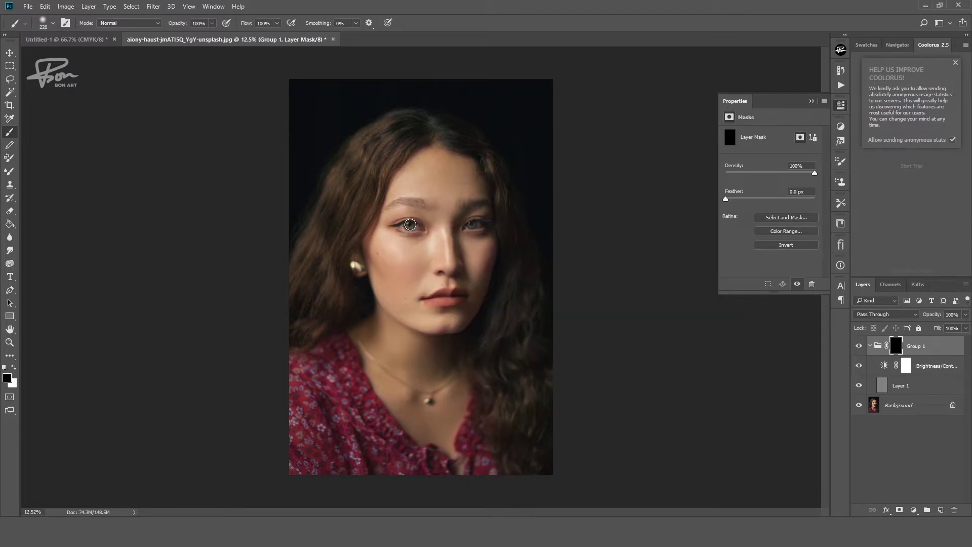
right_click(411, 223)
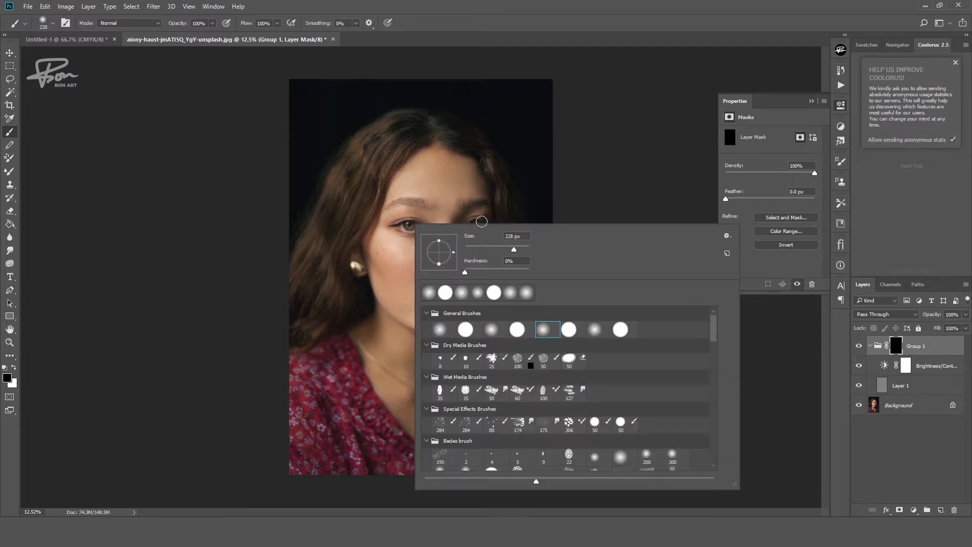
key(Return)
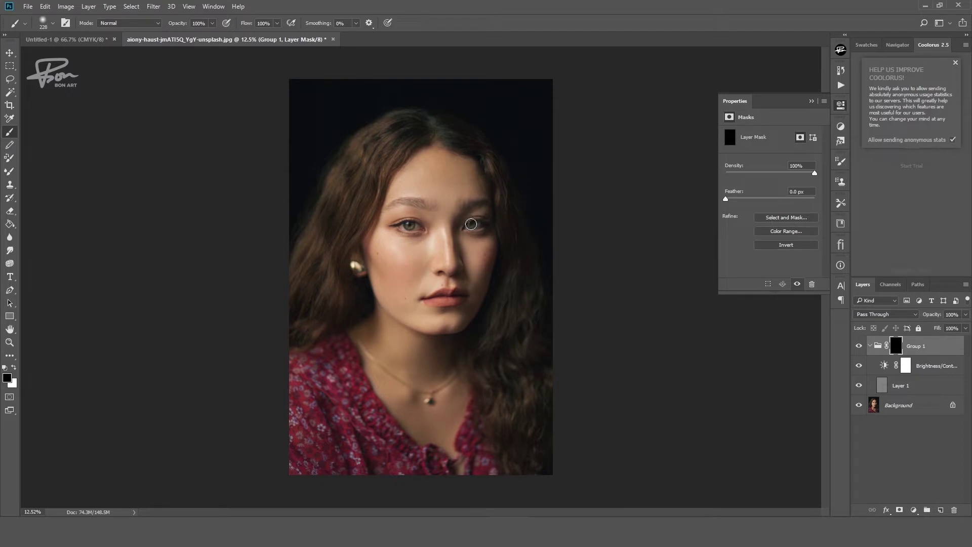
key(x)
click(870, 346)
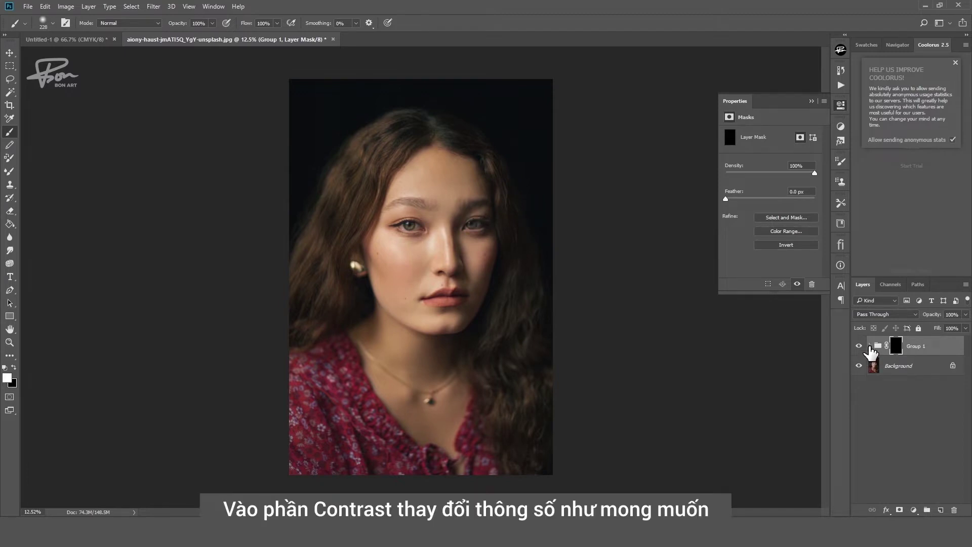
Raise the Brightness/Contrast layer's brightness to 66 inside Group 1
click(869, 345)
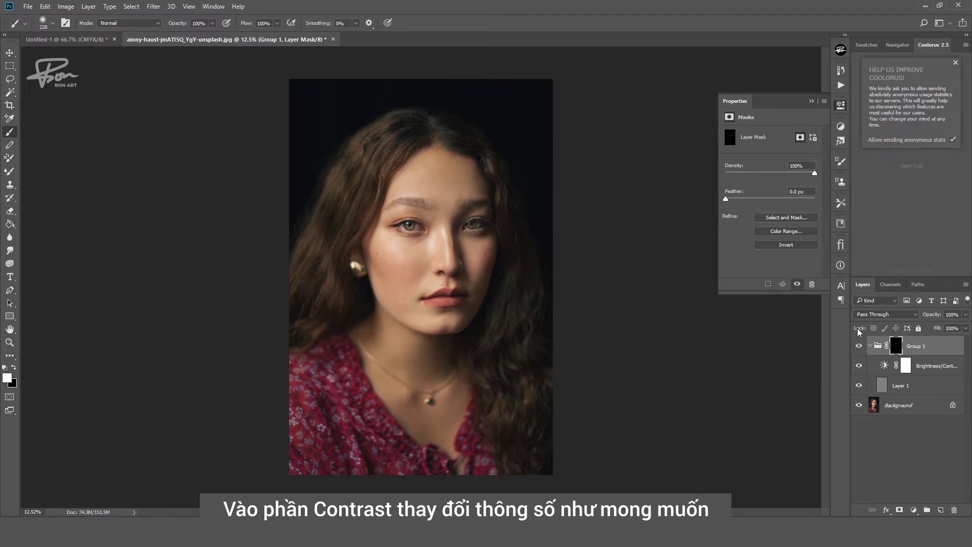
click(884, 366)
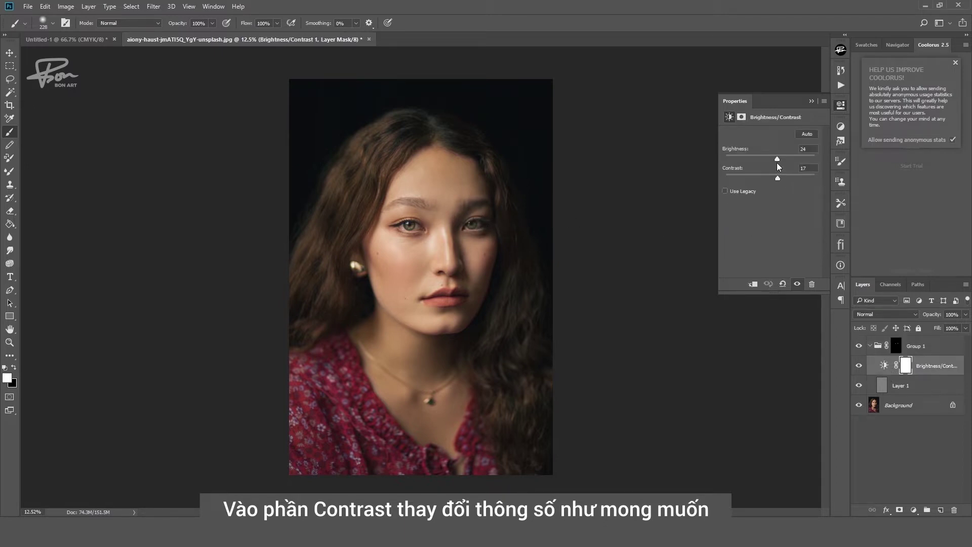
drag(777, 159, 792, 159)
scroll(467, 219, up, 1)
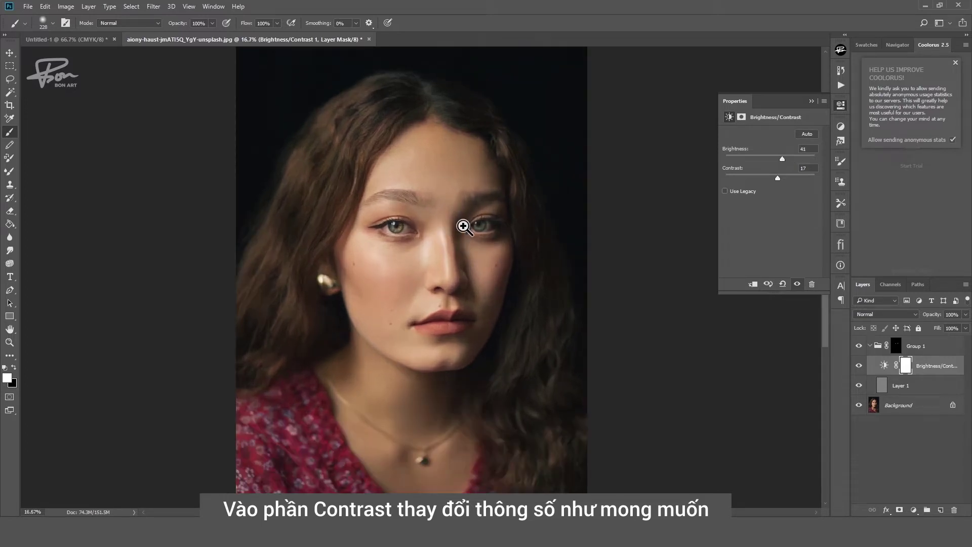
scroll(509, 232, up, 1)
drag(508, 232, 498, 297)
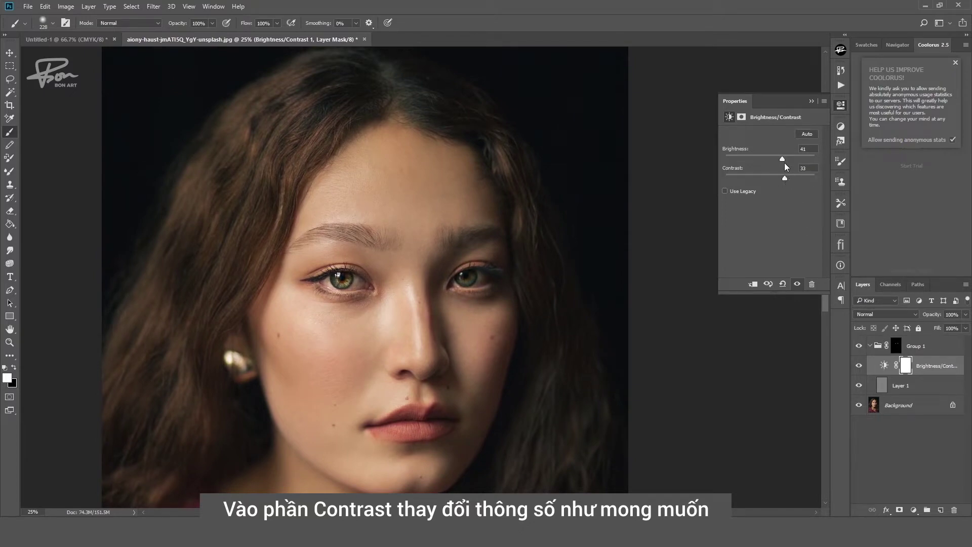
drag(783, 159, 790, 160)
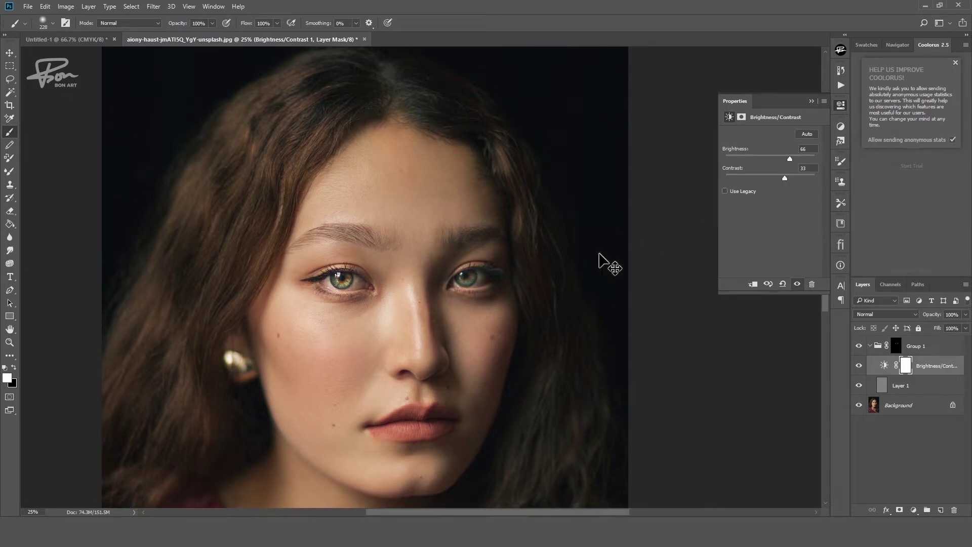
Zoom in and out on the face to inspect the brightening
scroll(607, 236, down, 1)
scroll(597, 243, up, 1)
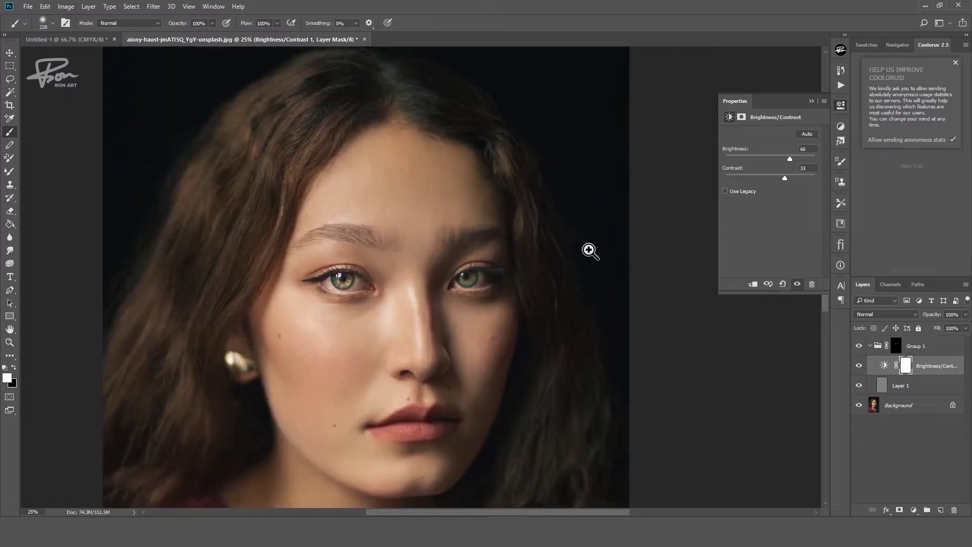
scroll(580, 268, up, 1)
scroll(571, 290, down, 1)
scroll(569, 295, down, 1)
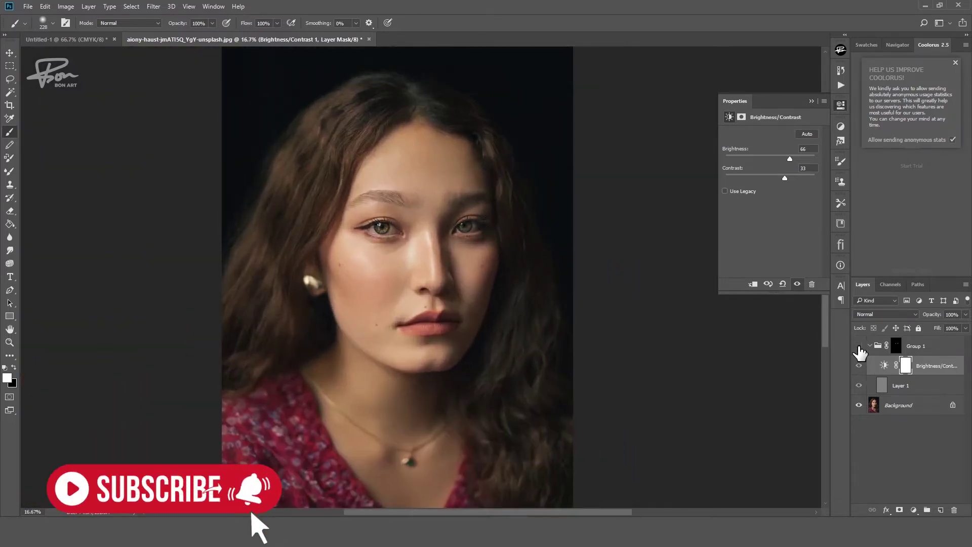
scroll(444, 233, up, 1)
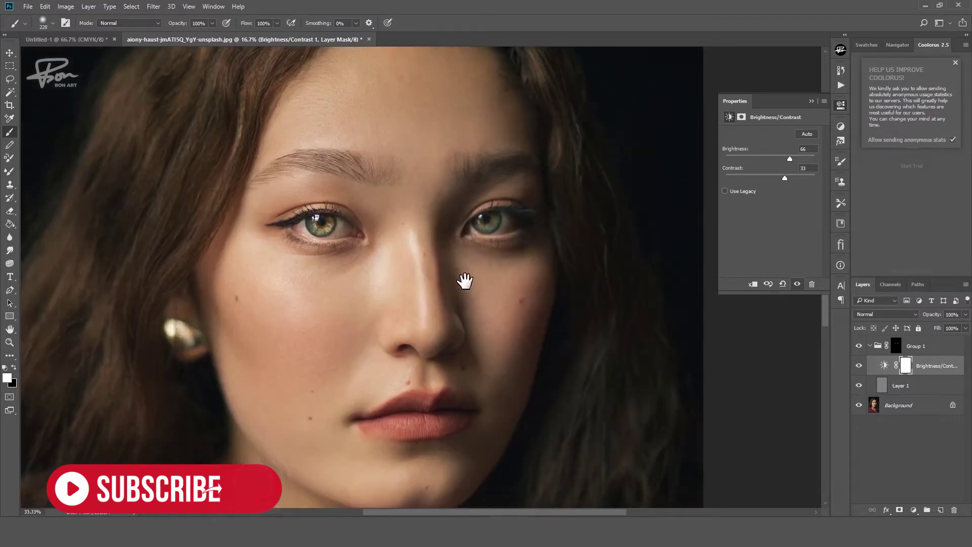
scroll(477, 238, up, 1)
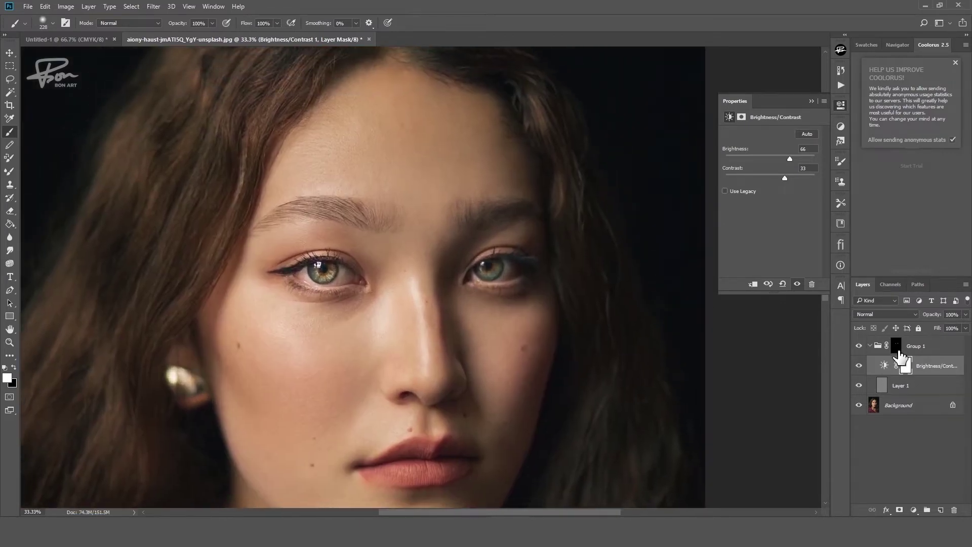
Paint white on Group 1's mask under the left eye and around the eyebrow
click(897, 350)
drag(331, 303, 344, 299)
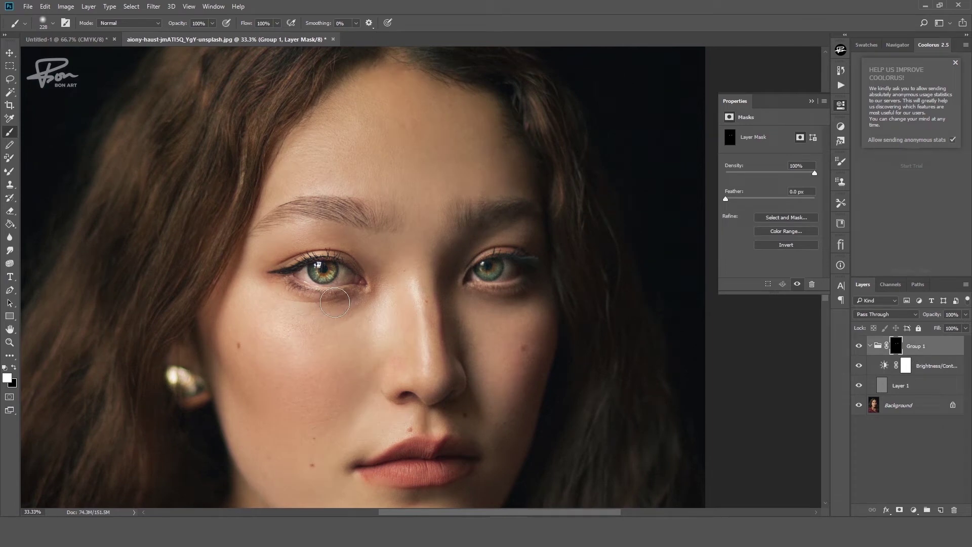
click(14, 367)
mouse_move(324, 299)
mouse_down()
mouse_move(340, 286)
mouse_move(317, 286)
mouse_up()
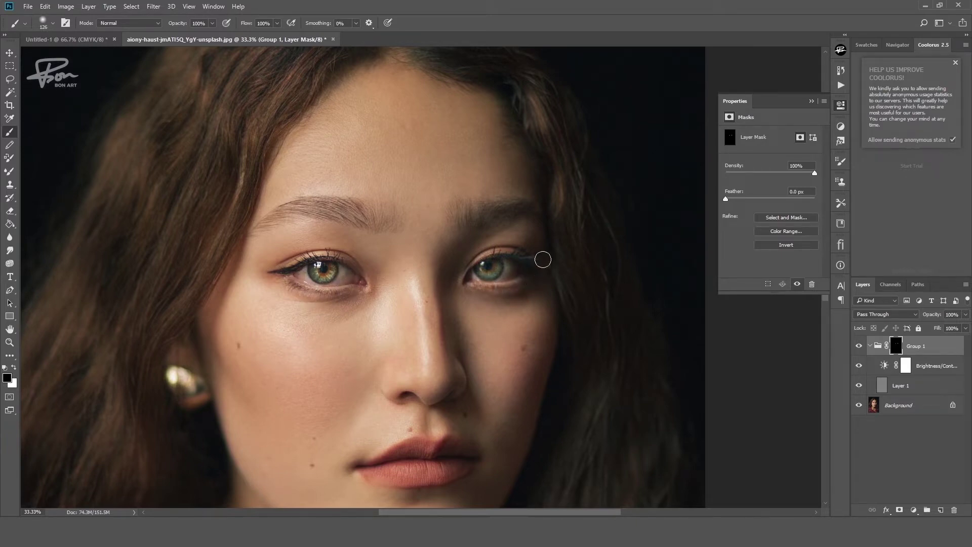
key(x)
drag(532, 248, 518, 237)
drag(316, 228, 327, 229)
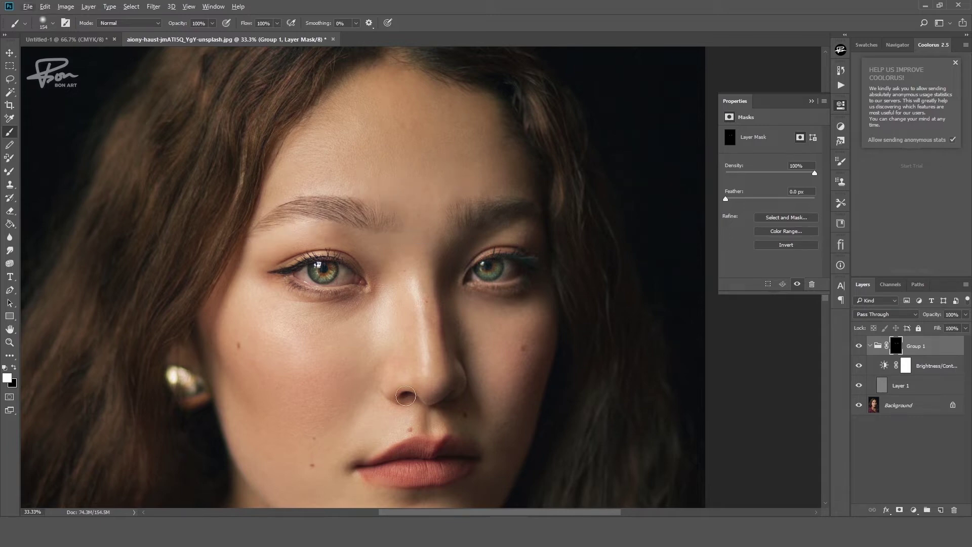
Brighten the nose bridge and tip with a 238 px brush, then zoom out
drag(417, 380, 438, 379)
drag(421, 314, 423, 364)
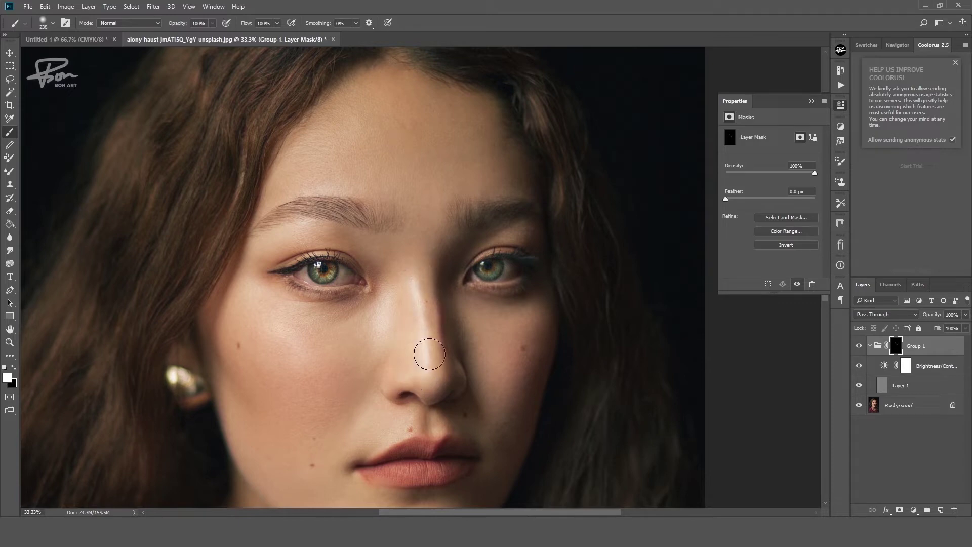
mouse_move(468, 467)
mouse_down()
mouse_move(489, 414)
mouse_move(425, 408)
mouse_up()
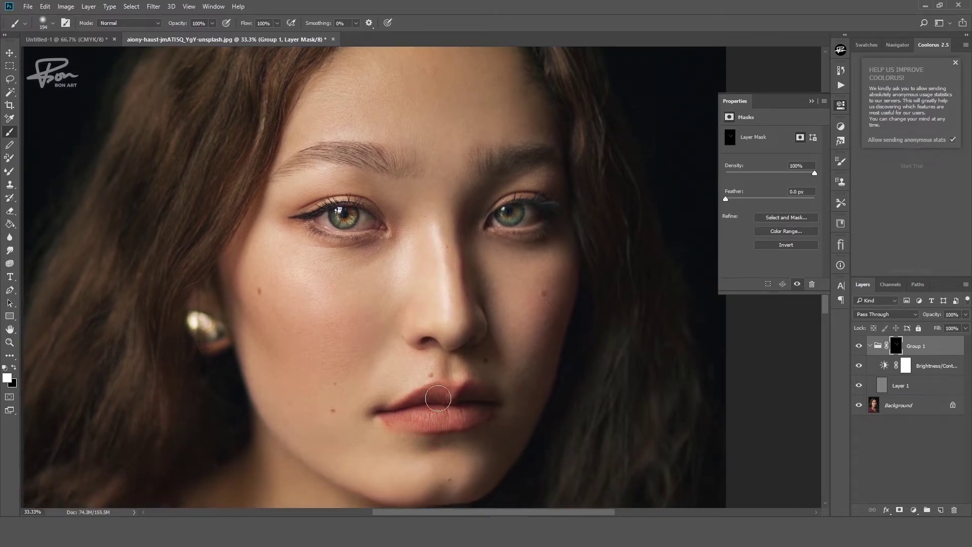
key(ctrl+alt+space)
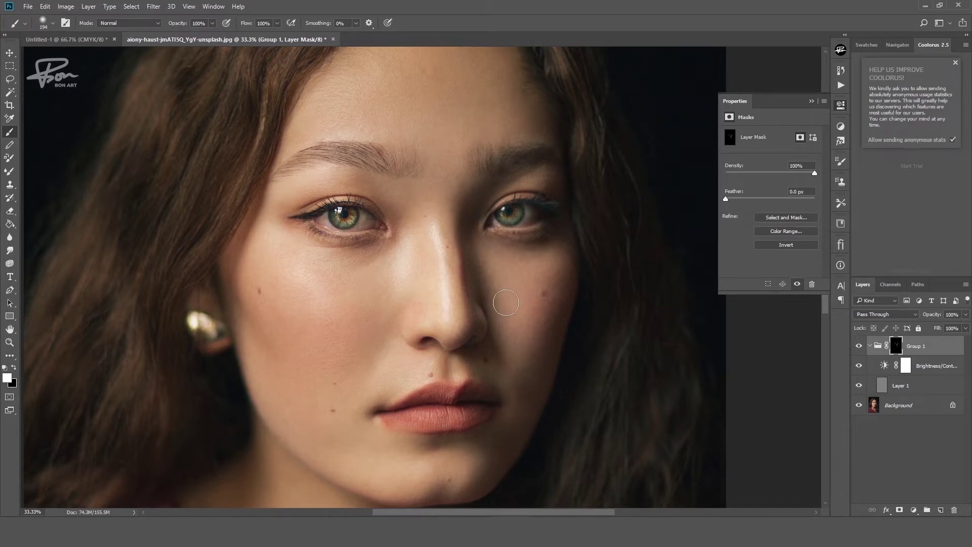
ctrl+alt+click(503, 300)
ctrl+alt+click(498, 303)
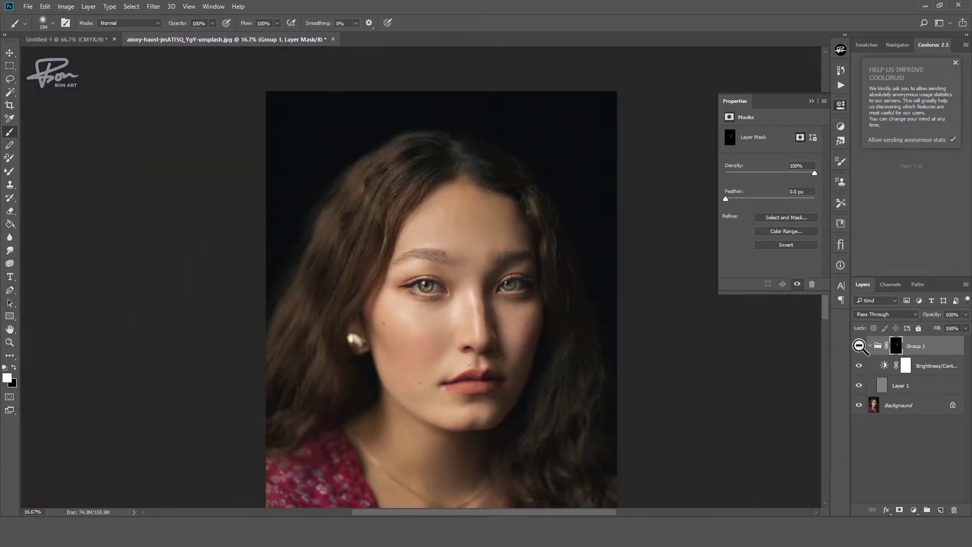
Toggle Group 1's visibility to compare the portrait with and without brightening
click(859, 346)
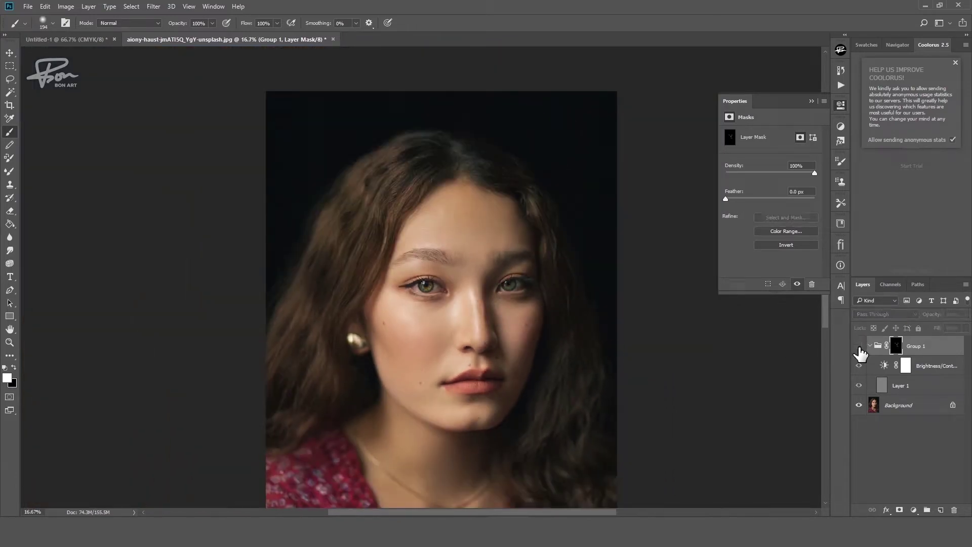
click(859, 346)
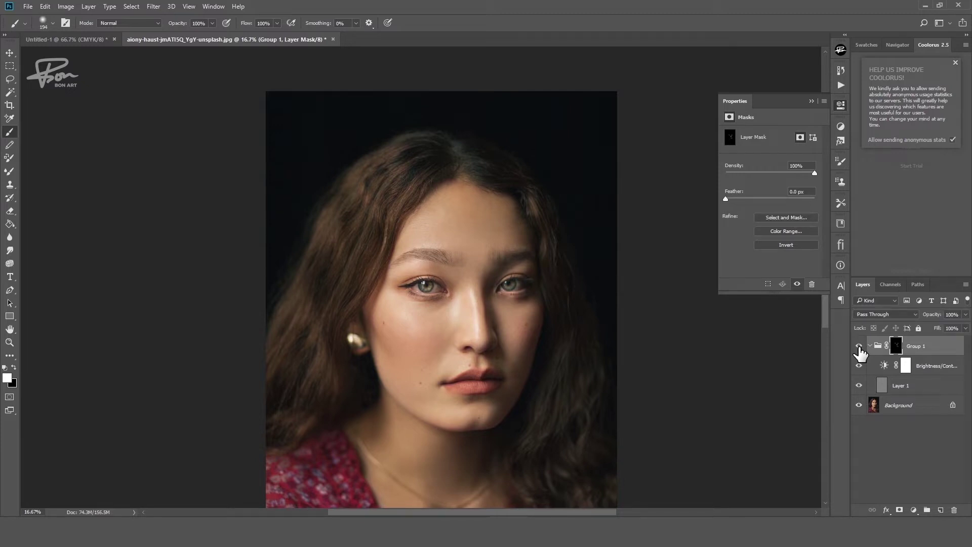
click(859, 346)
click(859, 345)
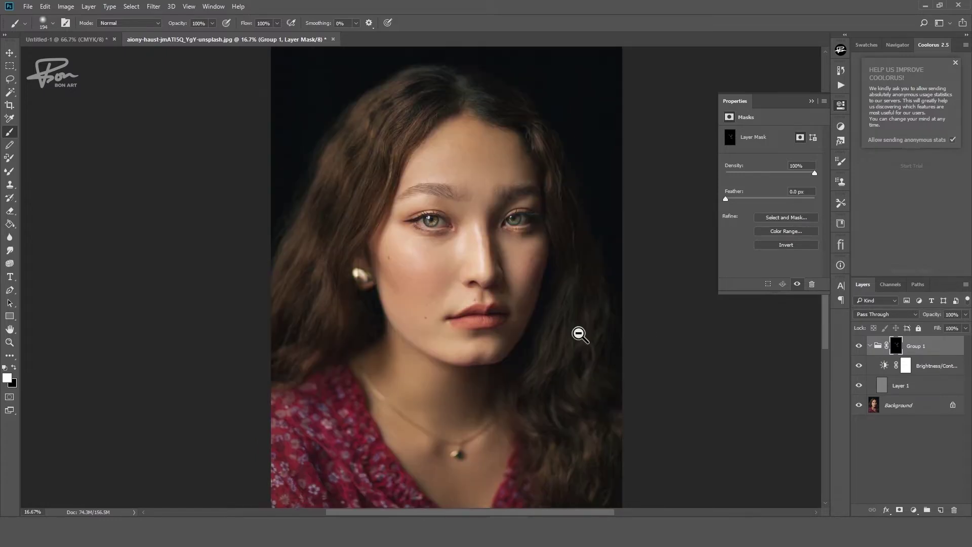
Zoom in on the face and paste the tiger photo above Group 1
ctrl+click(579, 332)
alt+click(496, 288)
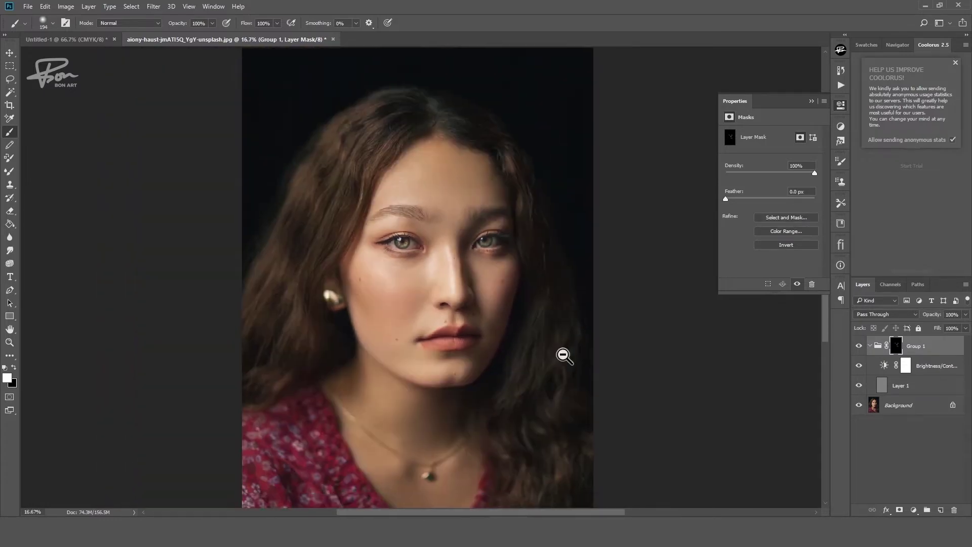
mouse_move(564, 354)
mouse_down()
mouse_move(523, 321)
mouse_move(572, 353)
mouse_up()
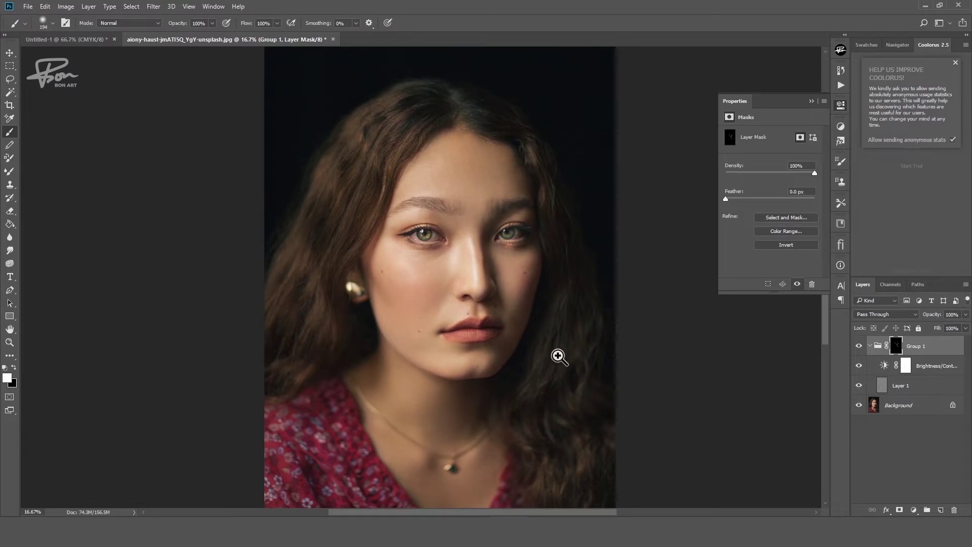
ctrl+click(531, 286)
drag(527, 284, 510, 347)
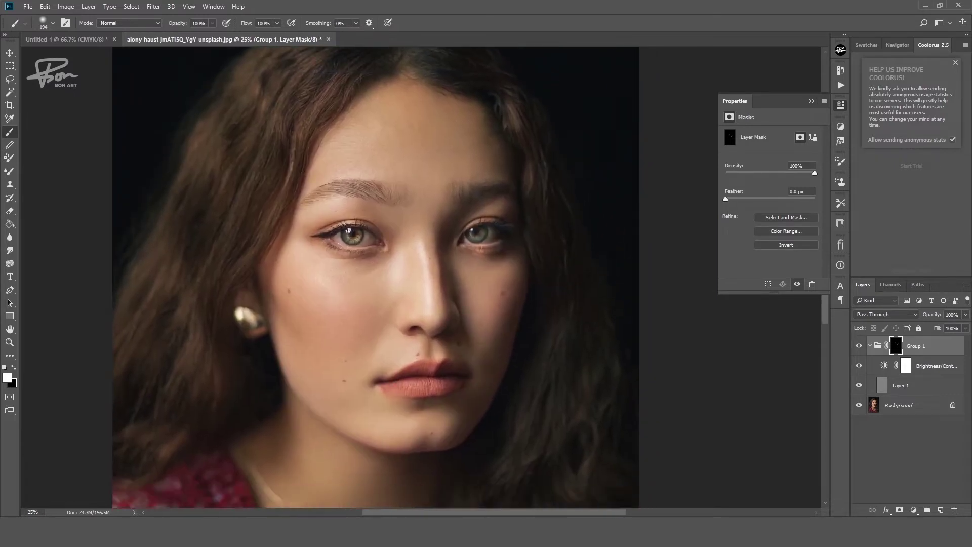
click(916, 346)
key(ctrl+v)
Scale the tiger to about 653% and shift it over the portrait
key(ctrl+t)
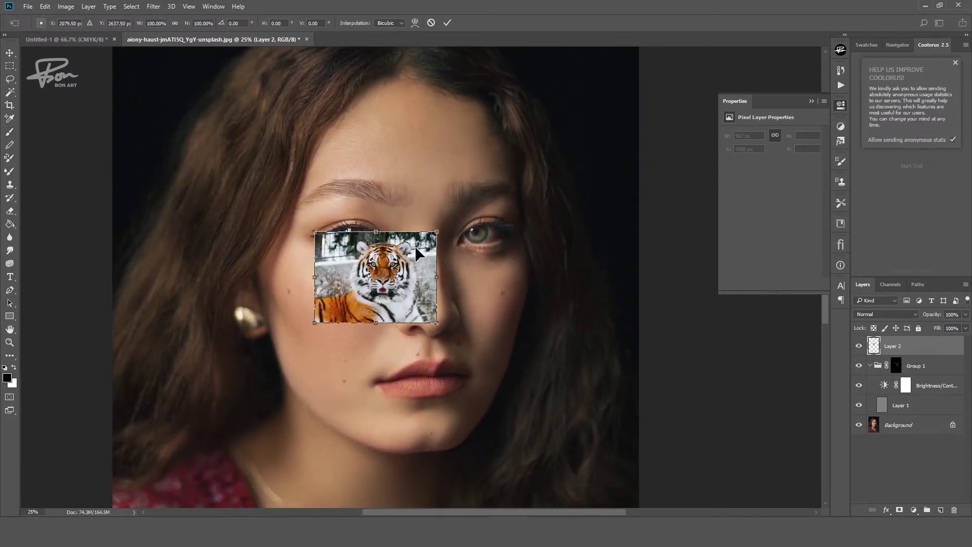
drag(437, 232, 489, 205)
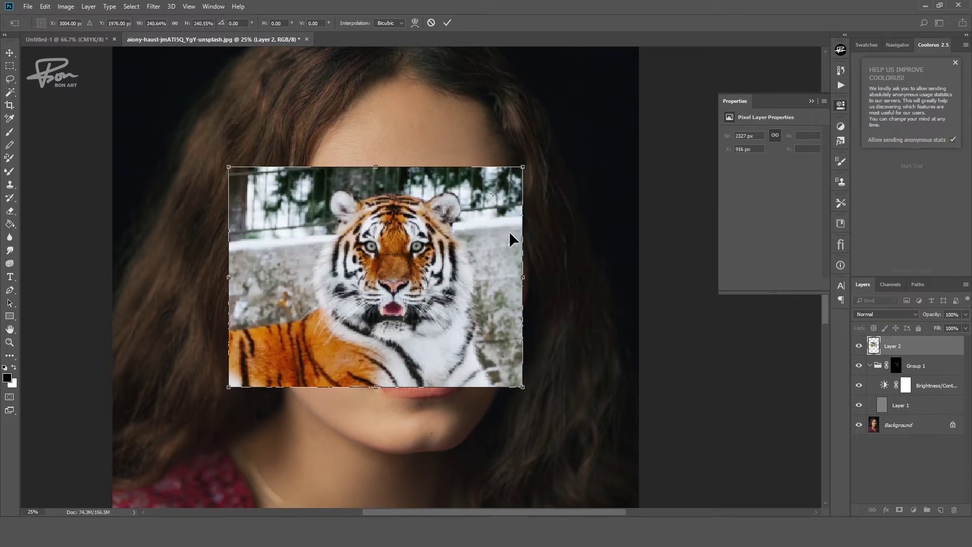
scroll(509, 241, down, 1)
scroll(509, 238, down, 1)
drag(488, 202, 530, 133)
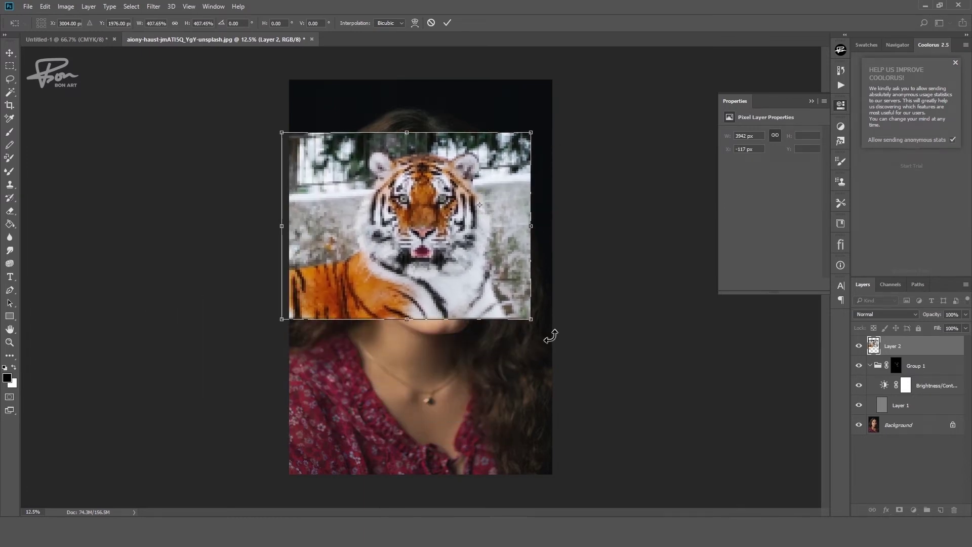
drag(531, 319, 681, 431)
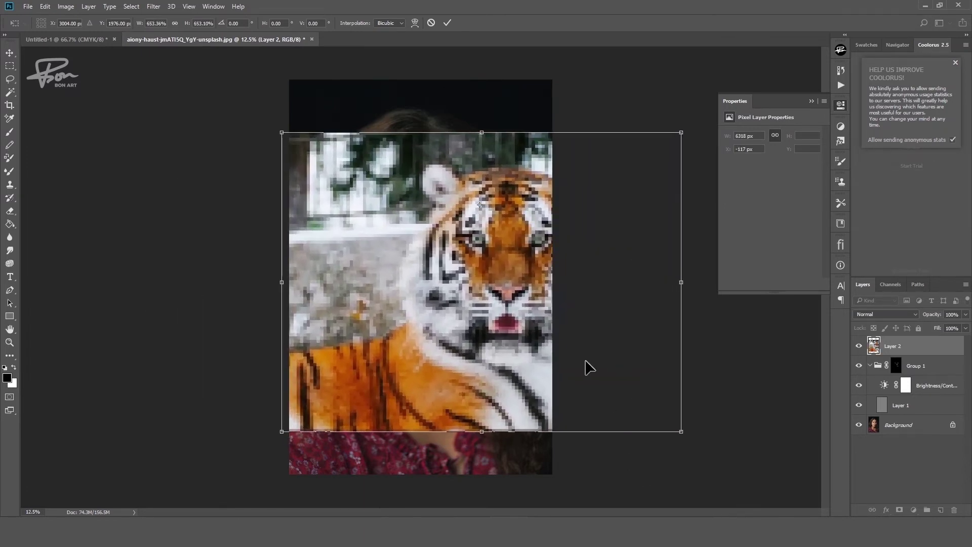
drag(587, 367, 491, 330)
key(Return)
Align the tiger's eyes with hers at 54% opacity, then restore 100% opacity
key(b)
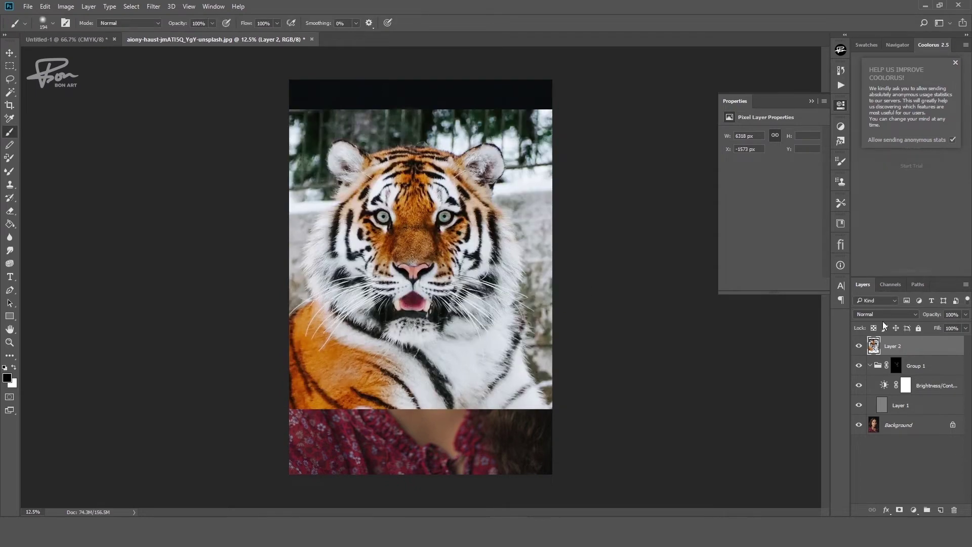
drag(965, 314, 944, 329)
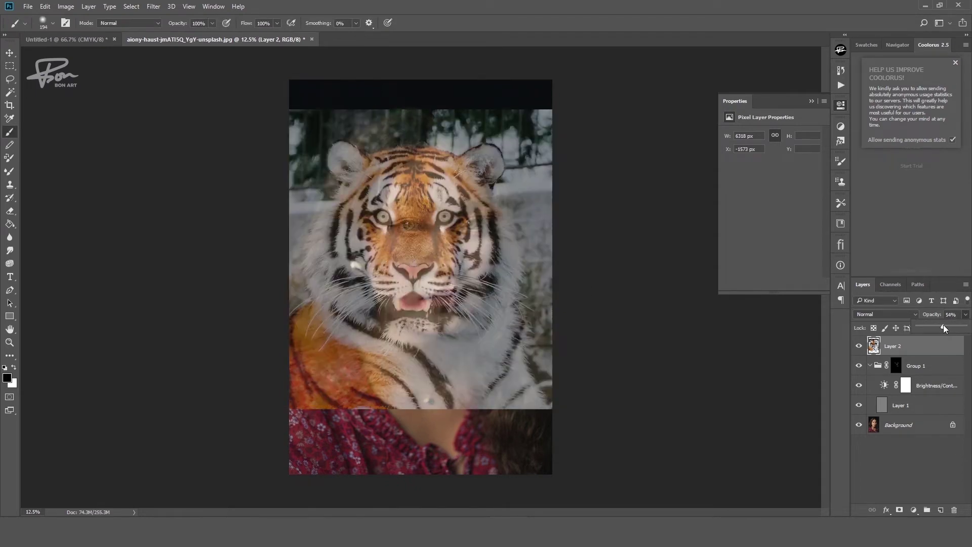
scroll(530, 272, up, 2)
key(v)
drag(333, 238, 390, 252)
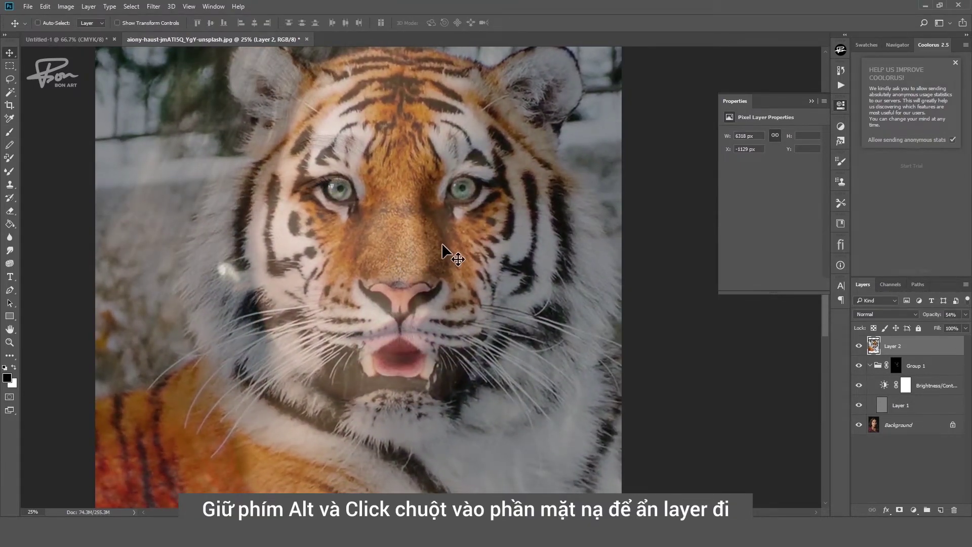
drag(441, 242, 440, 244)
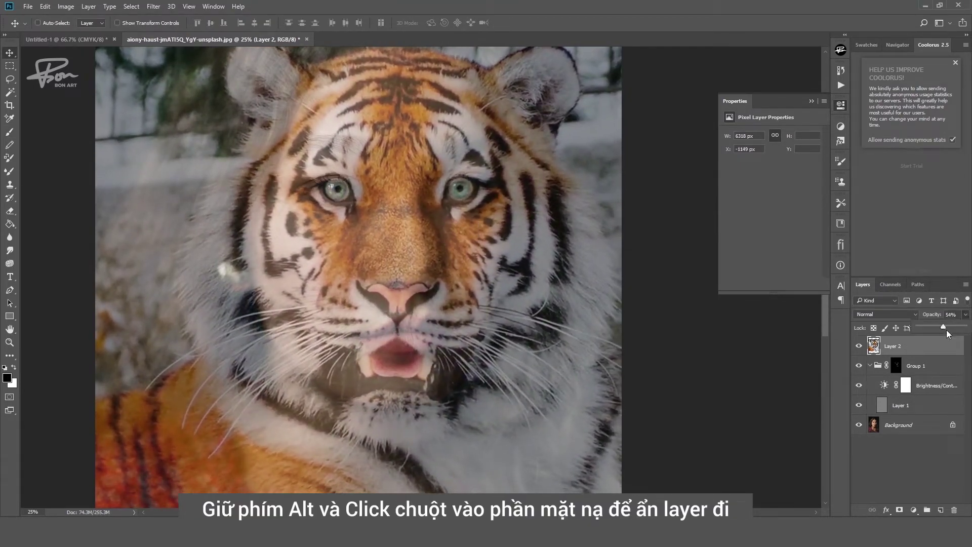
drag(946, 329, 967, 328)
key(ctrl+minus)
Hide the tiger with a black mask and pick a 453 px dry media brush
alt+click(899, 509)
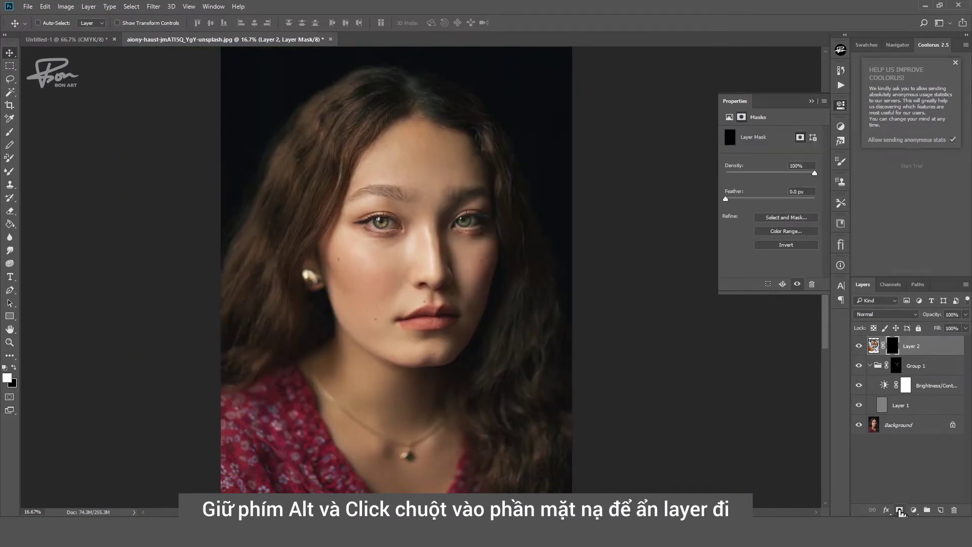
scroll(419, 210, up, 2)
drag(520, 235, 526, 274)
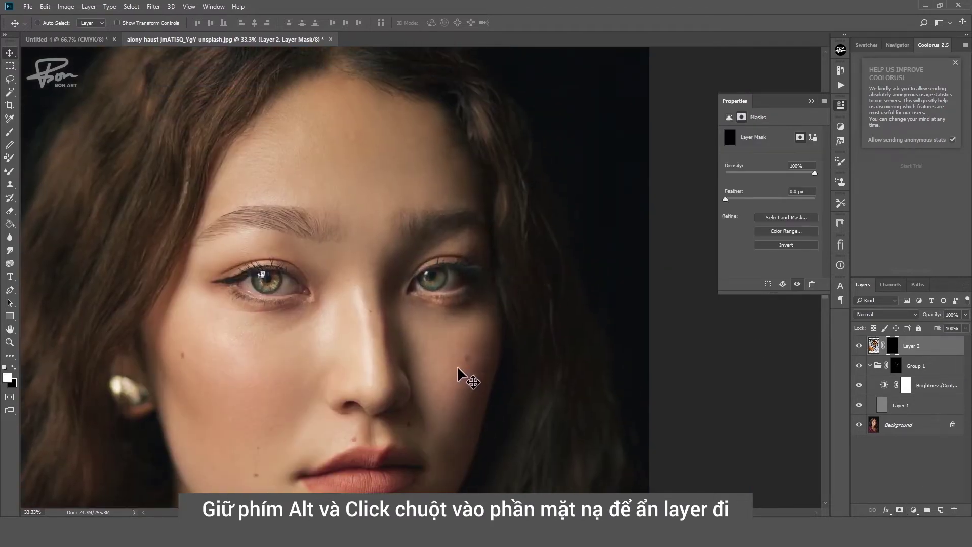
key(b)
right_click(482, 369)
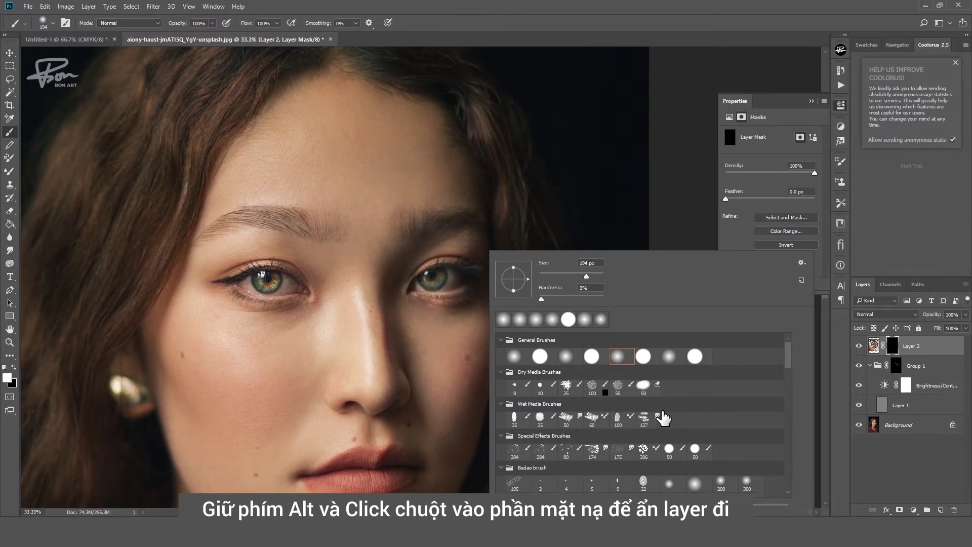
click(565, 386)
mouse_move(431, 337)
mouse_down()
mouse_move(445, 335)
mouse_move(401, 303)
mouse_move(501, 277)
mouse_up()
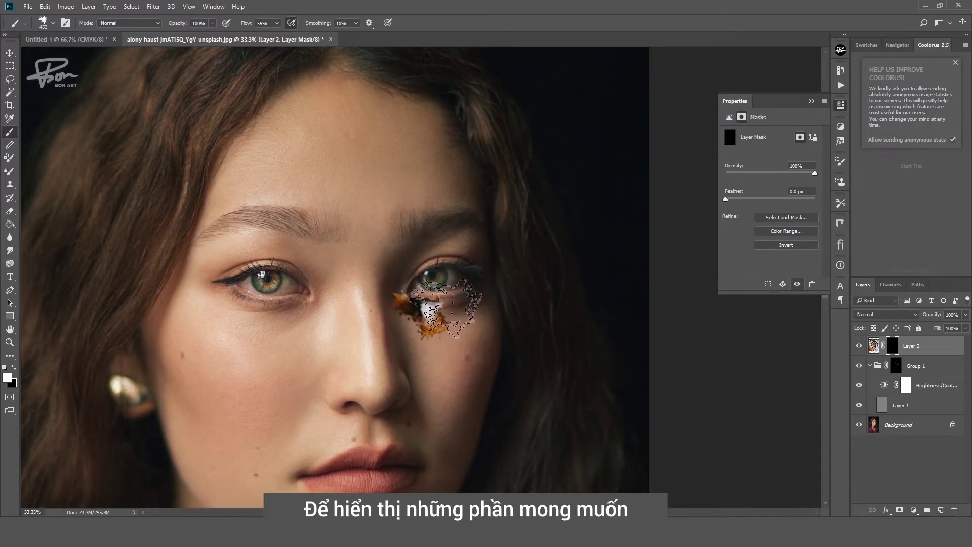
Paint tiger fur around the right eye, onto the cheek and up the forehead
mouse_move(395, 288)
mouse_down()
mouse_move(430, 253)
mouse_move(445, 260)
mouse_move(516, 249)
mouse_move(458, 245)
mouse_move(514, 223)
mouse_move(451, 211)
mouse_up()
mouse_move(402, 286)
mouse_down()
mouse_move(425, 223)
mouse_move(506, 202)
mouse_move(521, 177)
mouse_move(443, 228)
mouse_move(544, 200)
mouse_up()
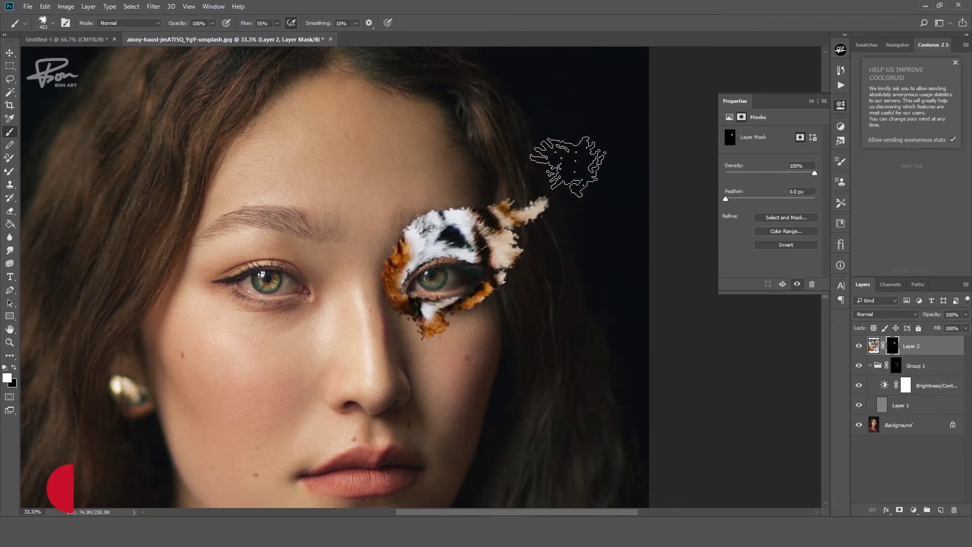
mouse_move(417, 345)
mouse_down()
mouse_move(413, 354)
mouse_move(405, 311)
mouse_move(410, 354)
mouse_move(431, 338)
mouse_move(520, 314)
mouse_up()
mouse_move(423, 195)
mouse_down()
mouse_move(536, 147)
mouse_move(468, 202)
mouse_up()
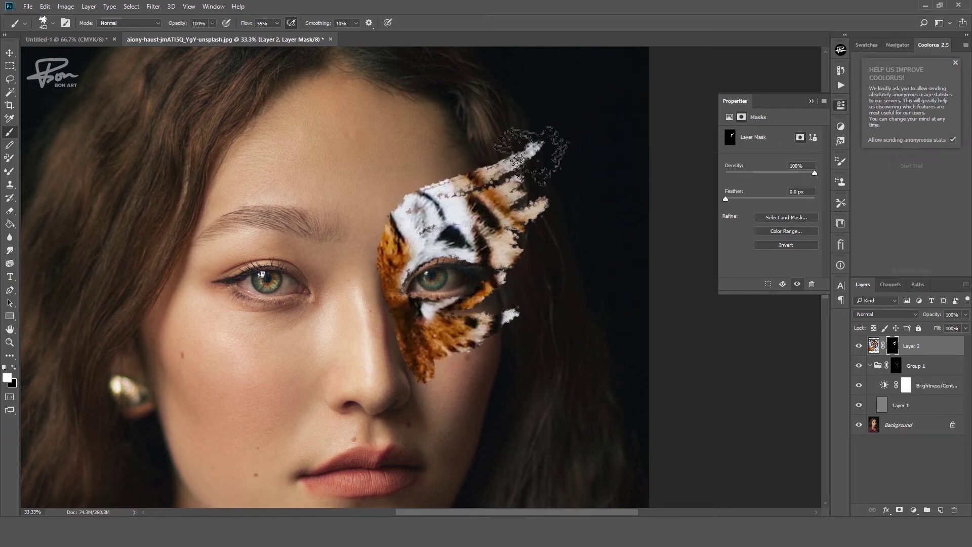
key(ctrl+minus)
scroll(564, 331, up, 1)
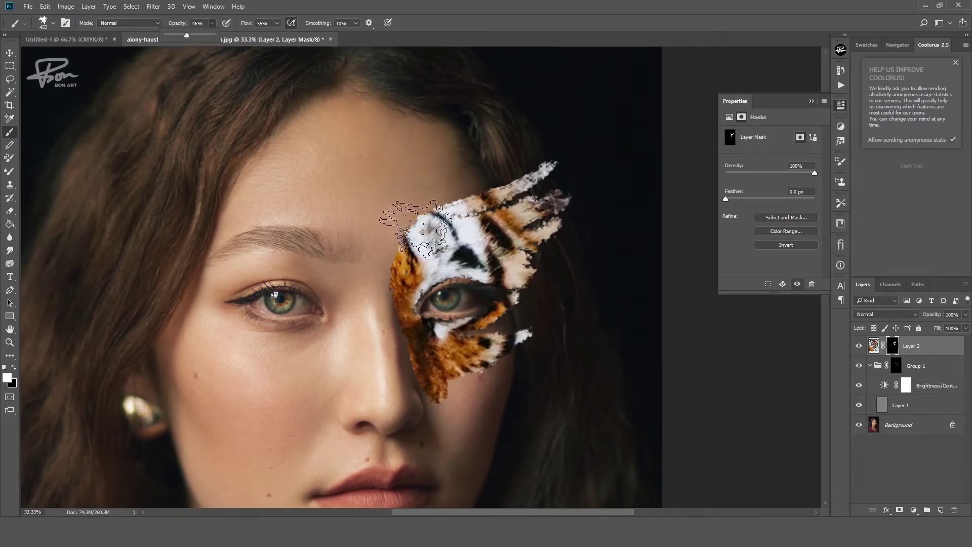
mouse_move(400, 227)
mouse_down()
mouse_move(433, 225)
mouse_move(400, 230)
mouse_move(400, 324)
mouse_move(420, 377)
mouse_move(456, 400)
mouse_move(490, 392)
mouse_move(455, 415)
mouse_move(488, 412)
mouse_up()
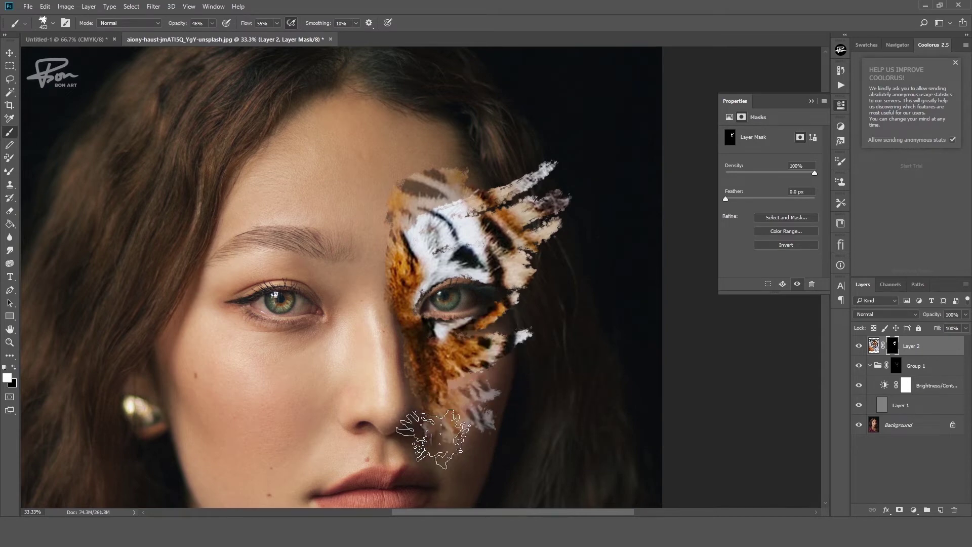
key(ctrl+minus)
mouse_move(556, 370)
mouse_down()
mouse_move(551, 330)
mouse_move(548, 377)
mouse_up()
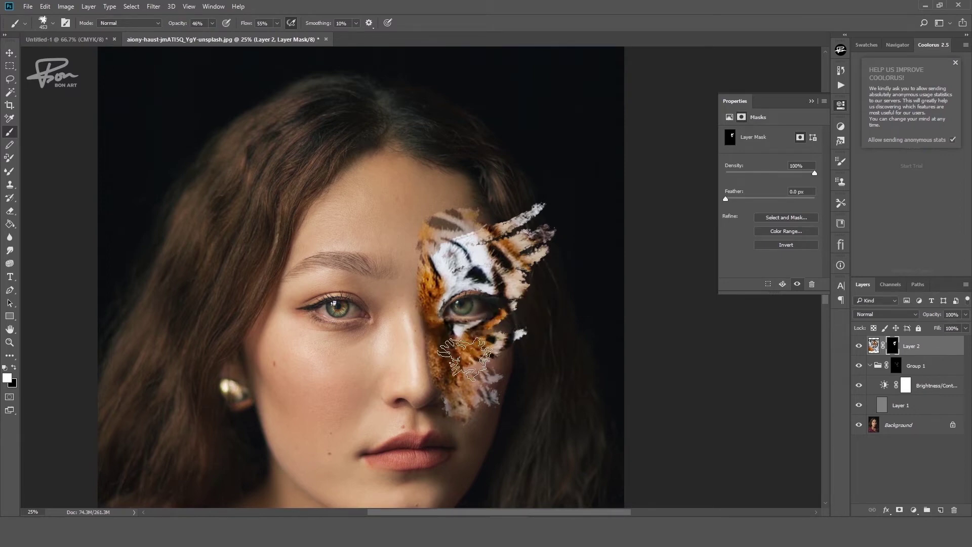
Reveal tiger fur down the right cheek toward the jaw and on the forehead
alt+click(536, 373)
drag(575, 364, 536, 303)
ctrl+click(526, 303)
mouse_move(468, 346)
mouse_down()
mouse_move(476, 326)
mouse_move(455, 410)
mouse_move(445, 364)
mouse_move(420, 365)
mouse_move(394, 385)
mouse_move(405, 369)
mouse_move(385, 354)
mouse_move(390, 377)
mouse_up()
key(alt)
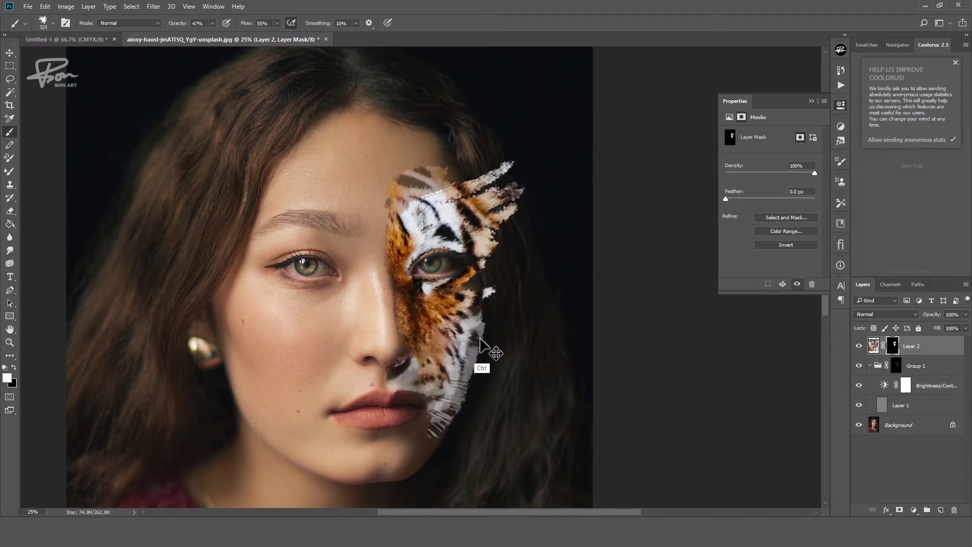
drag(480, 339, 428, 205)
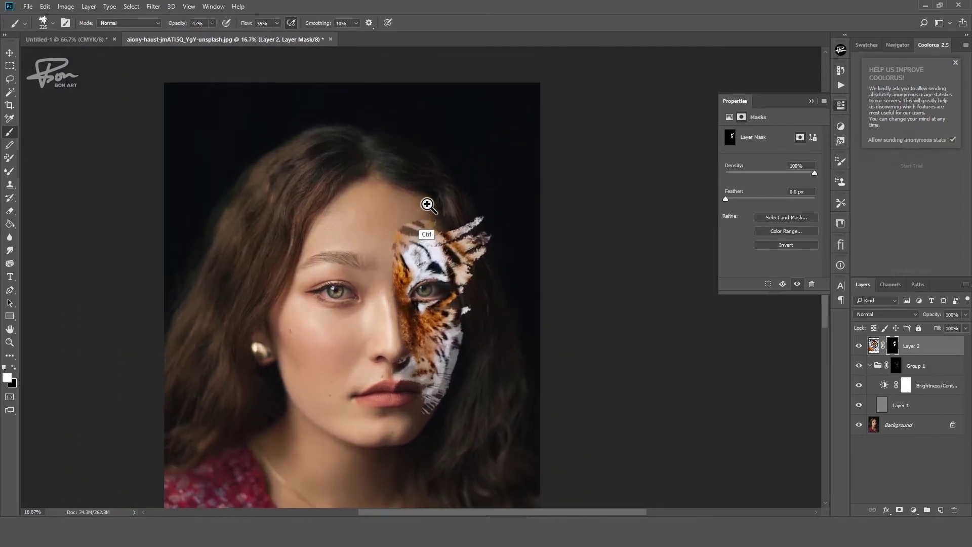
click(428, 205)
mouse_move(390, 232)
mouse_down()
mouse_move(432, 198)
mouse_move(419, 225)
mouse_up()
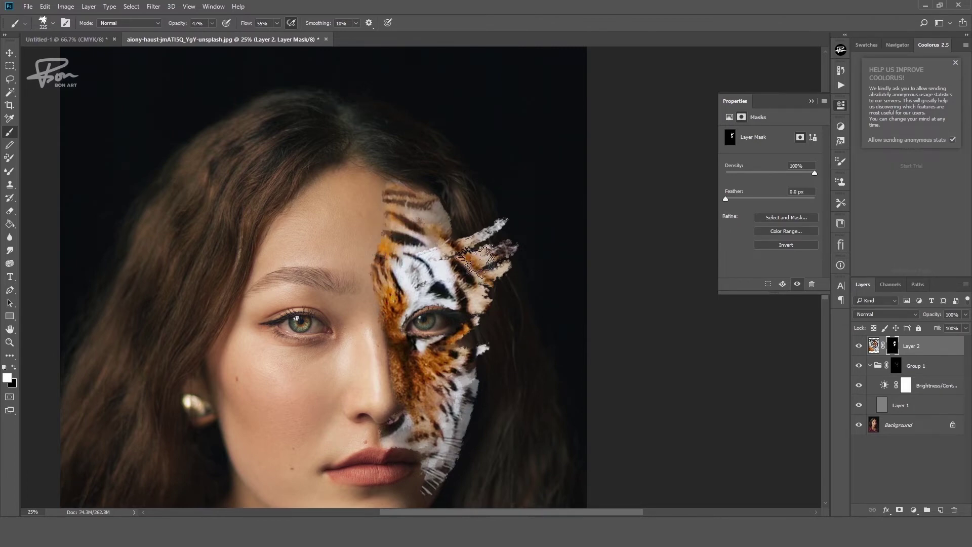
Add more forehead fur and whiskers on the lower cheek and chin, cleaning edges
mouse_move(471, 292)
mouse_down()
mouse_move(451, 219)
mouse_move(442, 241)
mouse_move(425, 182)
mouse_move(434, 259)
mouse_up()
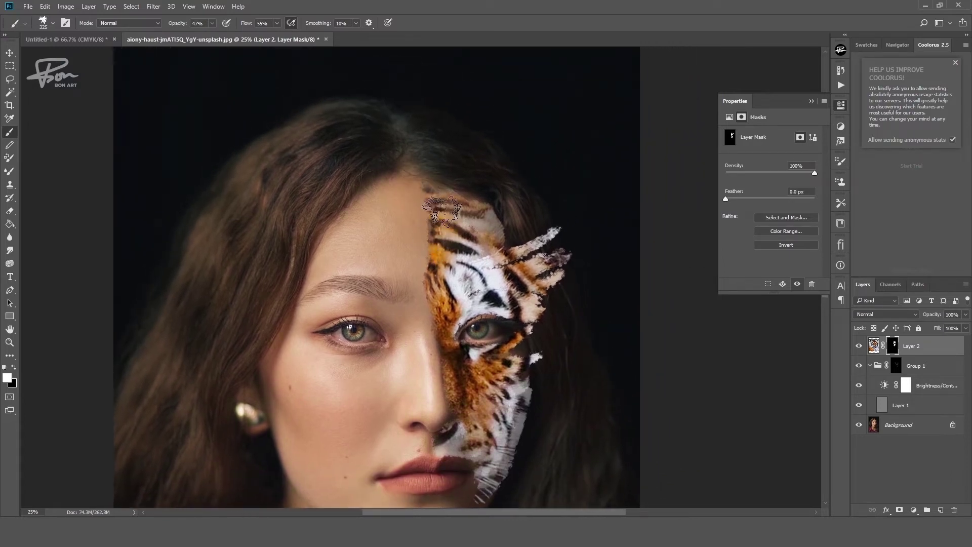
drag(438, 218, 456, 195)
mouse_move(635, 261)
mouse_down()
mouse_move(589, 280)
mouse_move(552, 213)
mouse_up()
ctrl+click(549, 287)
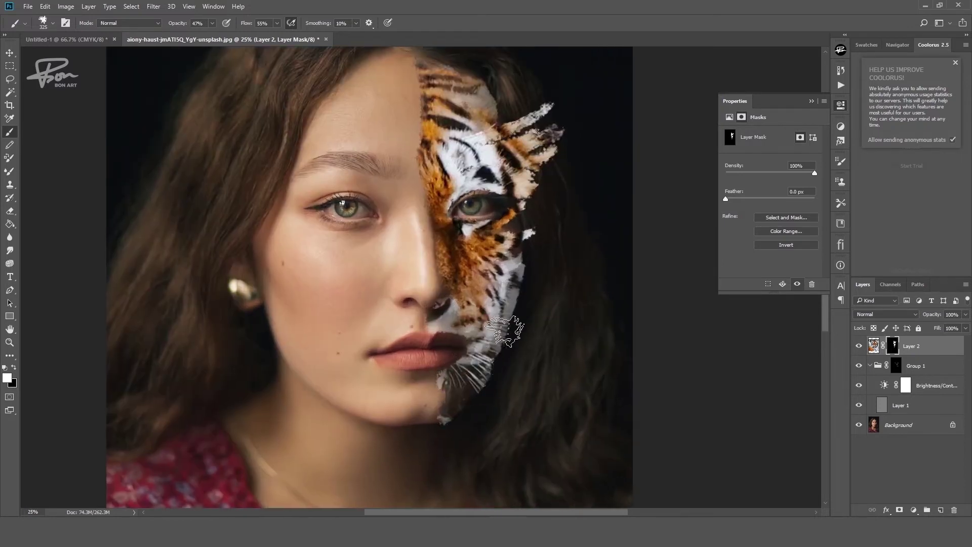
mouse_move(472, 359)
mouse_down()
mouse_move(435, 405)
mouse_move(499, 358)
mouse_up()
key(x)
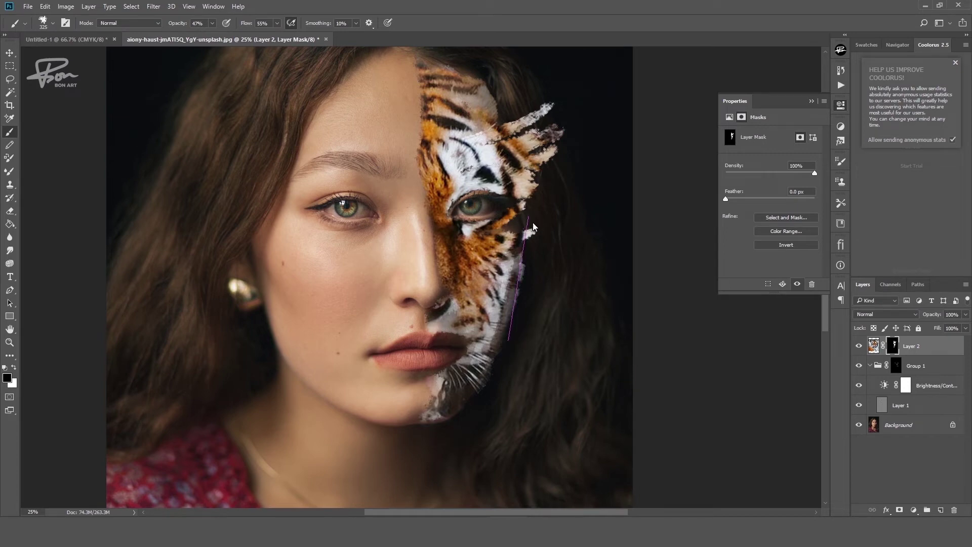
key(x)
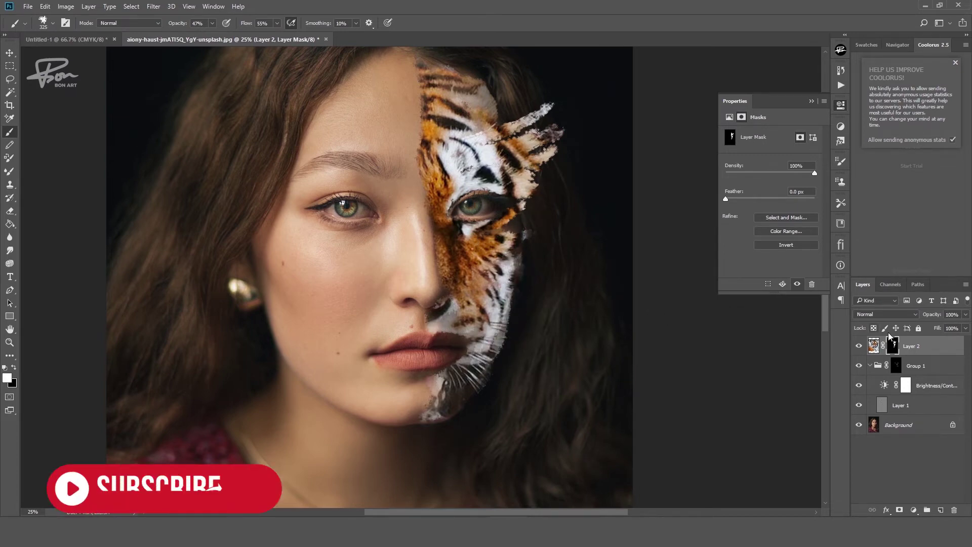
Try Subtract, Color and Darken blend modes on the tiger layer
click(885, 314)
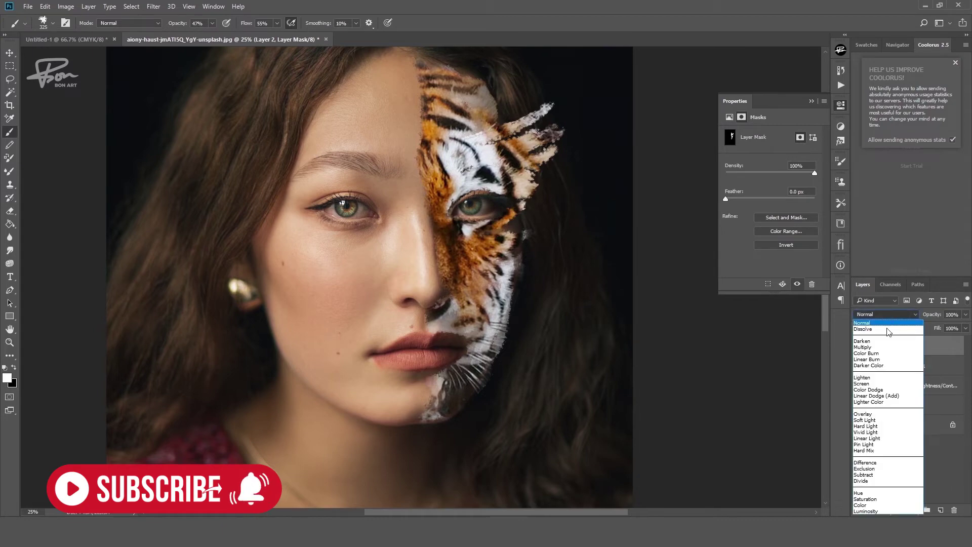
click(890, 475)
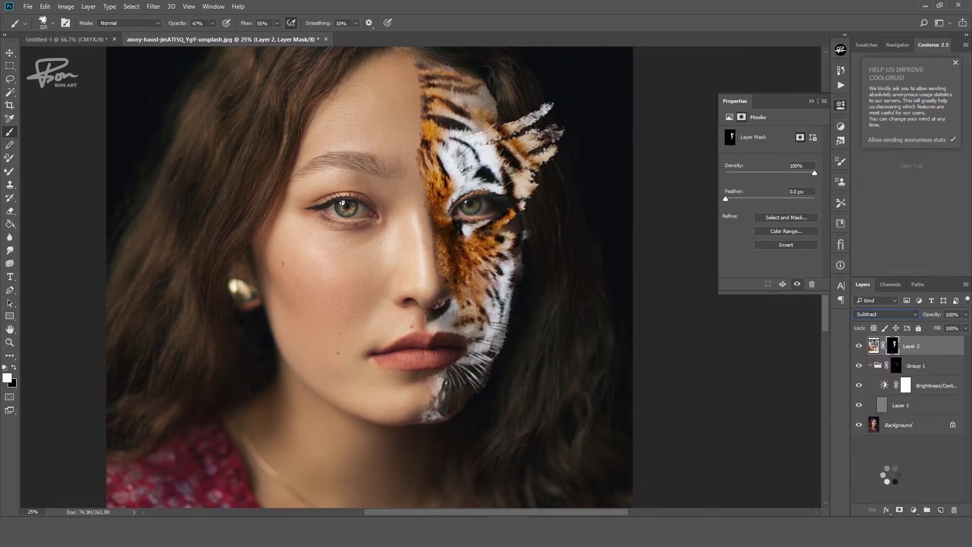
click(885, 315)
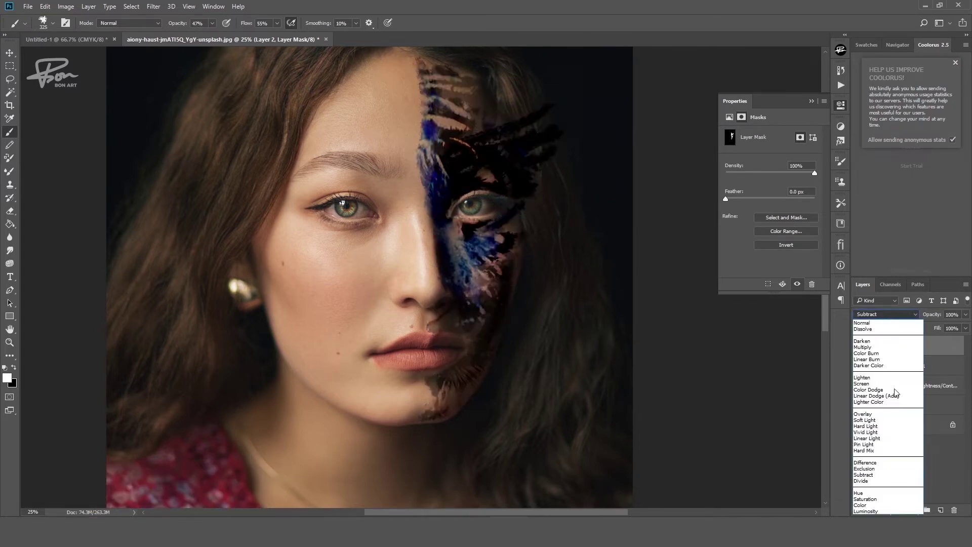
click(882, 505)
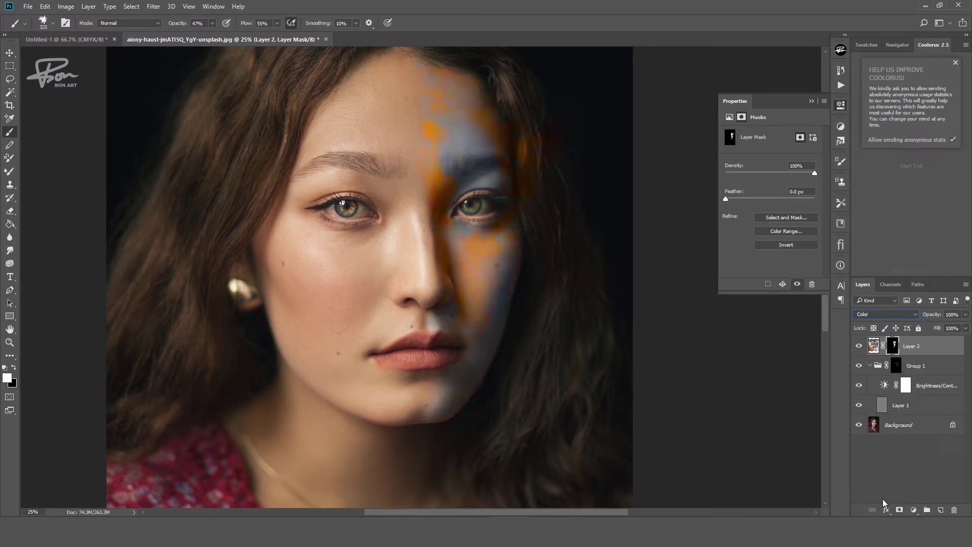
click(886, 314)
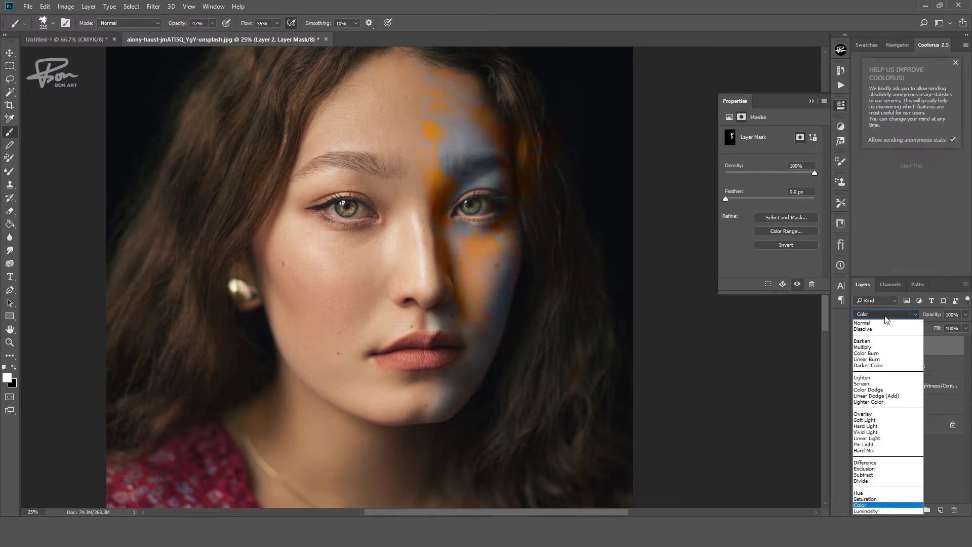
click(879, 341)
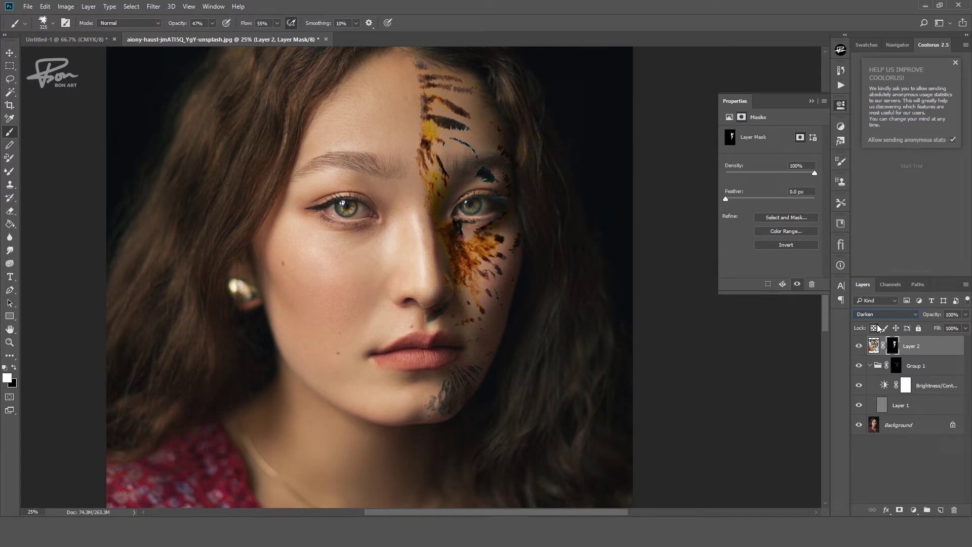
Try Color Dodge blending on the tiger layer and review the whole portrait
scroll(879, 313, down, 1)
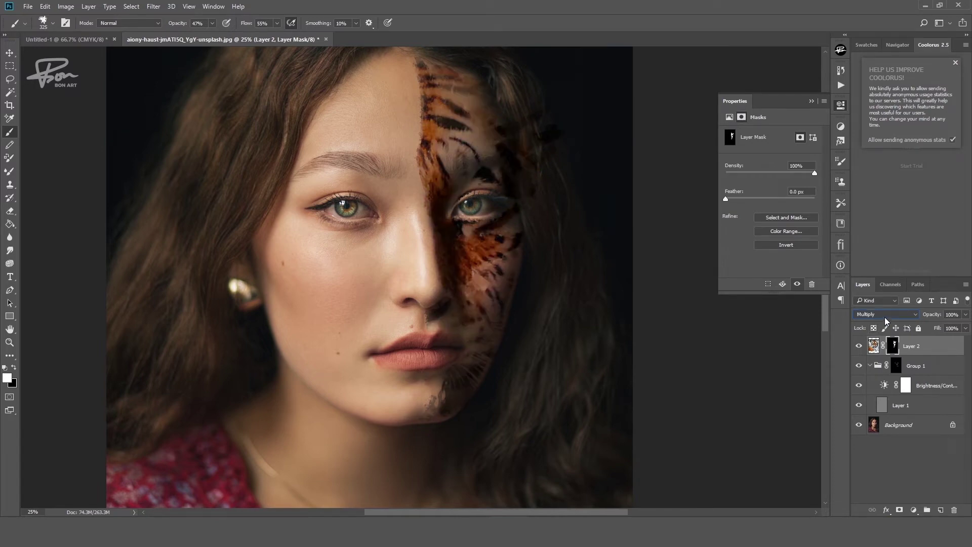
click(884, 317)
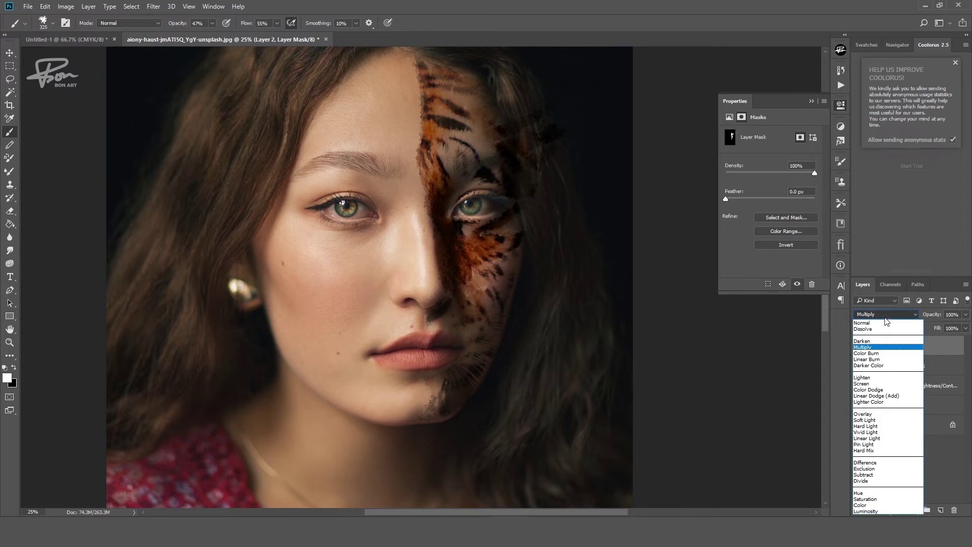
click(878, 390)
scroll(876, 313, down, 1)
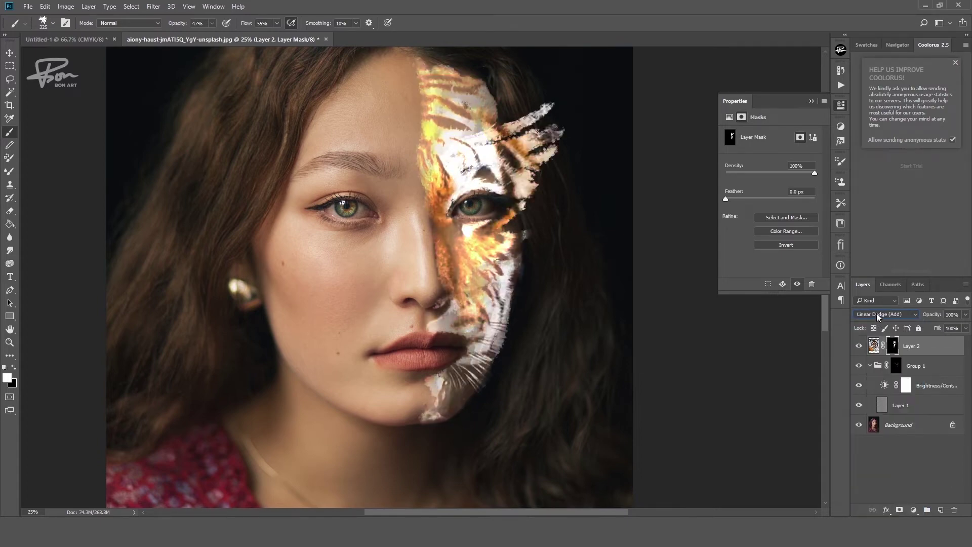
scroll(876, 313, down, 2)
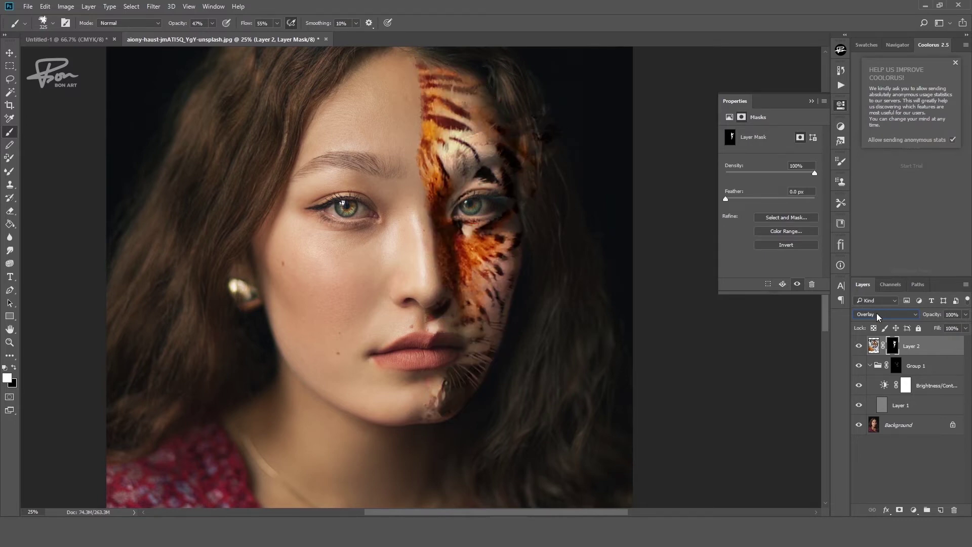
scroll(876, 313, down, 1)
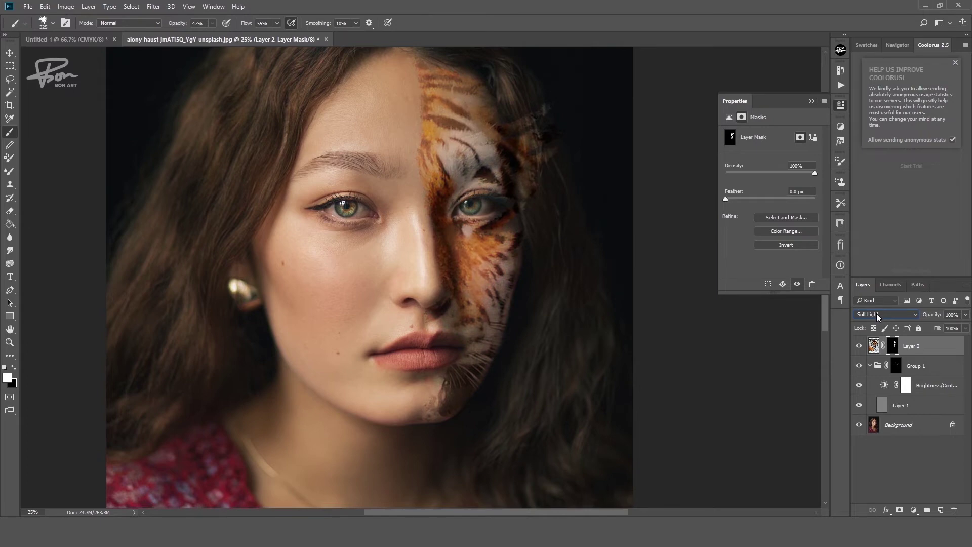
scroll(876, 313, up, 1)
alt+click(519, 250)
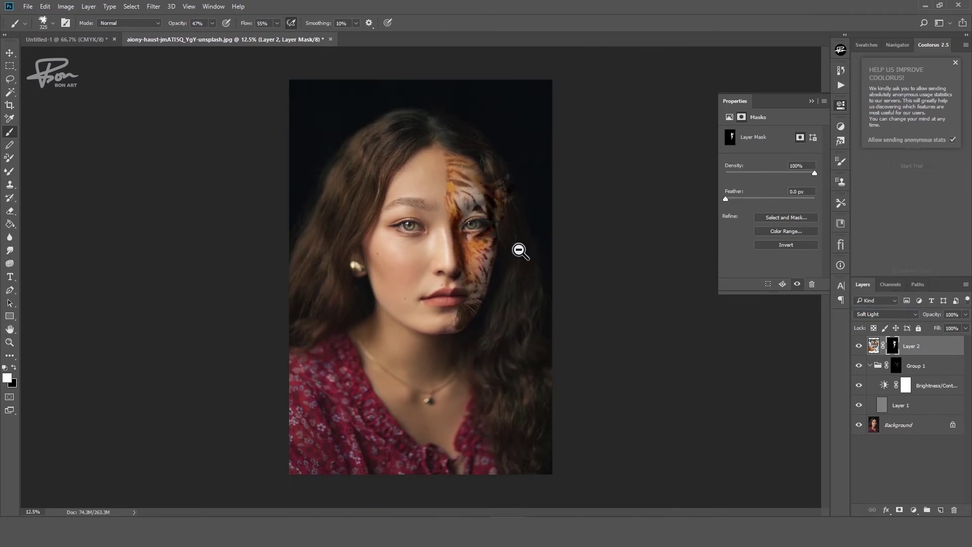
Paint white on Layer 2's mask to extend the tiger fur further across the forehead
ctrl+click(524, 218)
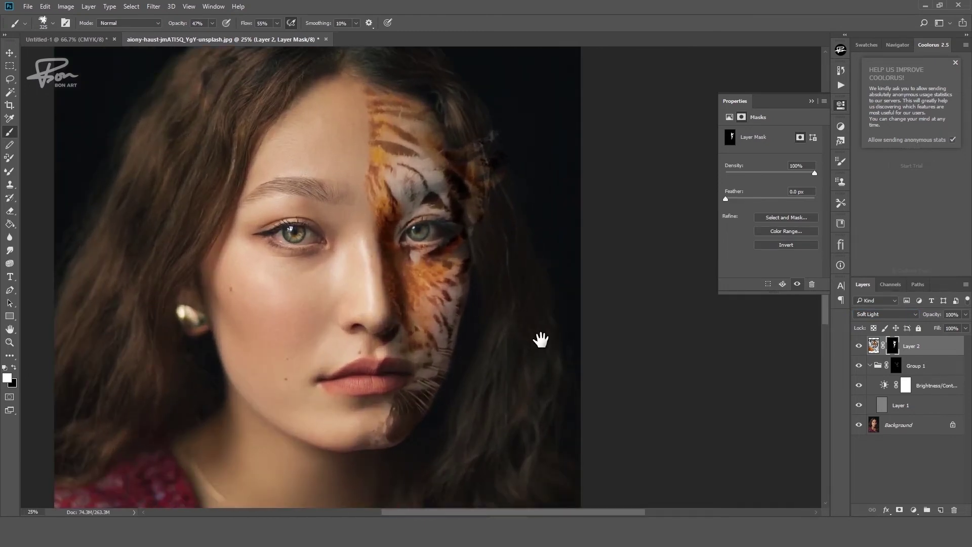
alt+click(567, 311)
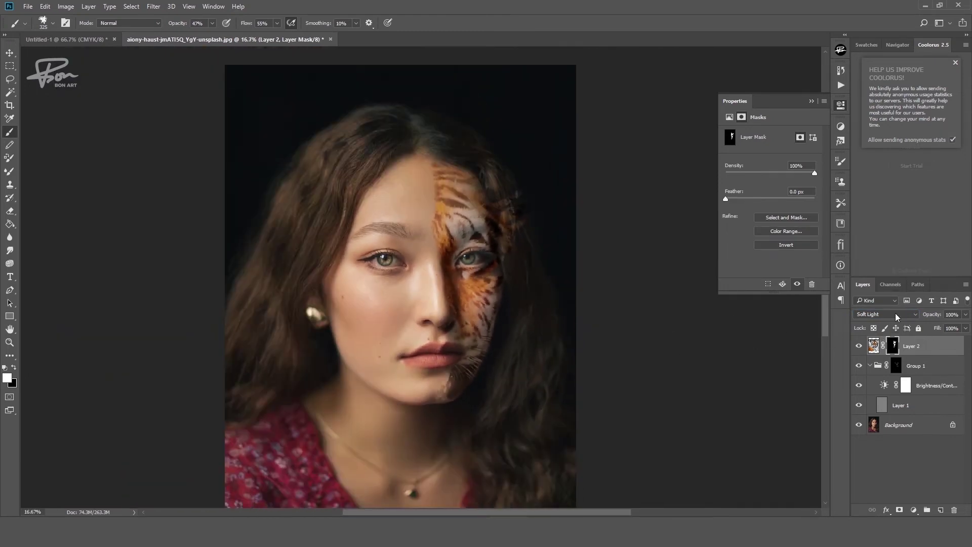
scroll(895, 313, down, 1)
ctrl+click(629, 289)
scroll(896, 317, up, 1)
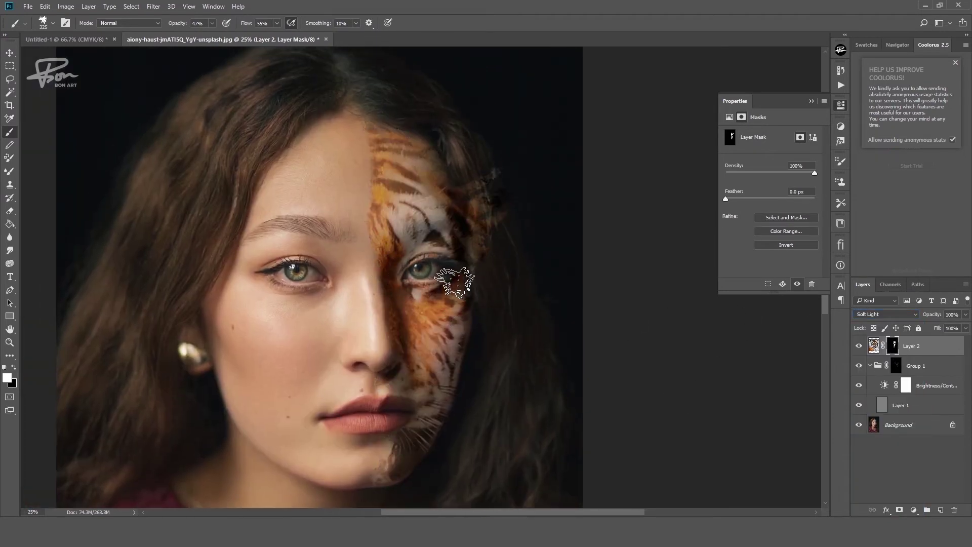
drag(359, 129, 361, 172)
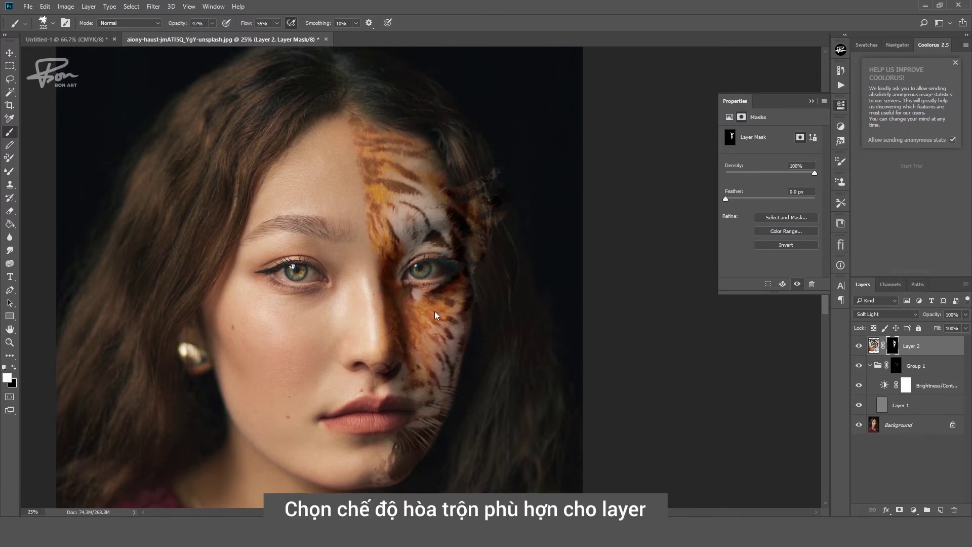
Add a new empty Layer 3 above the Soft Light tiger fur layer
key(ctrl+minus)
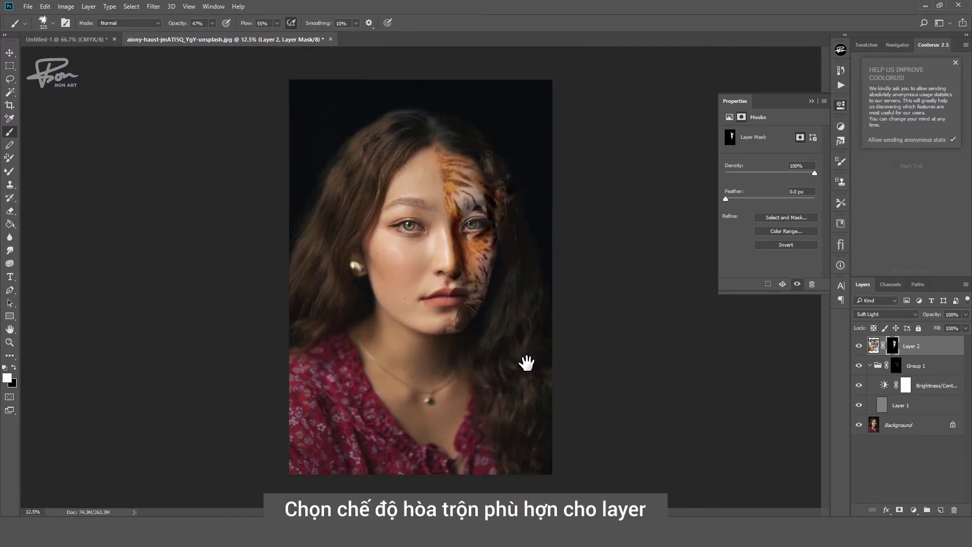
ctrl+click(527, 266)
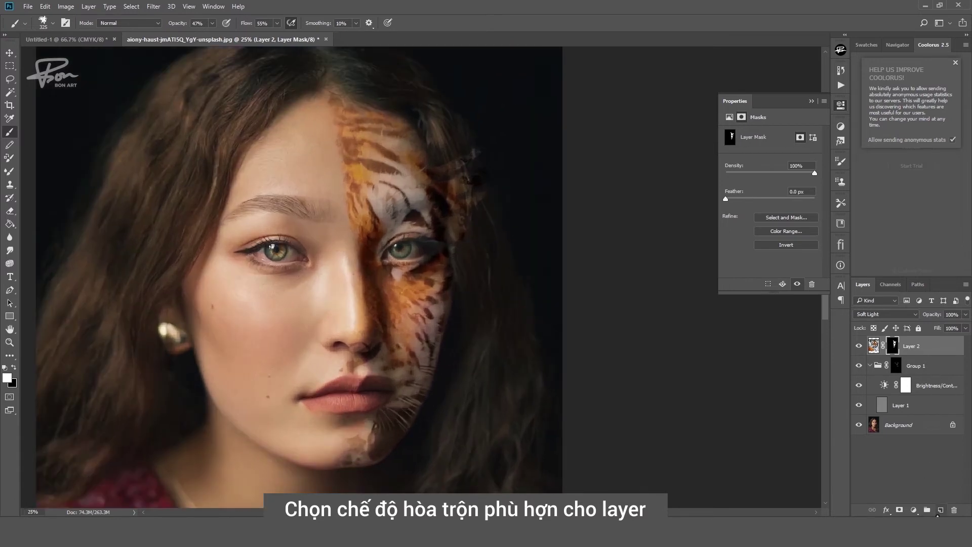
click(940, 510)
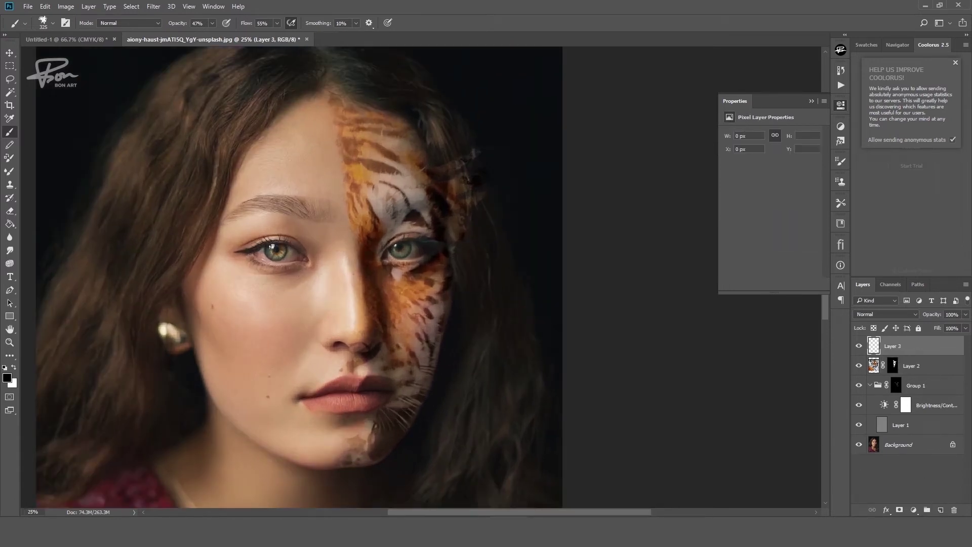
key(shift+F5)
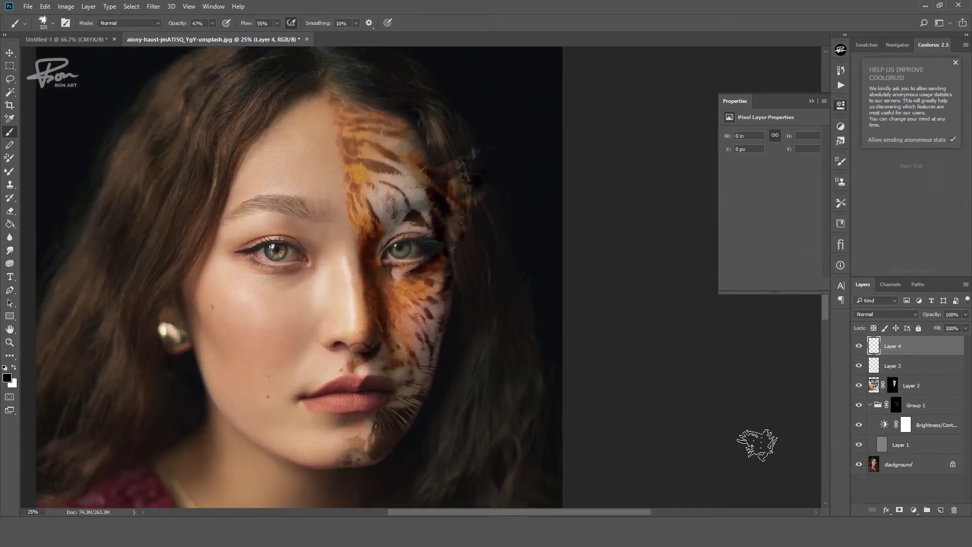
key(i)
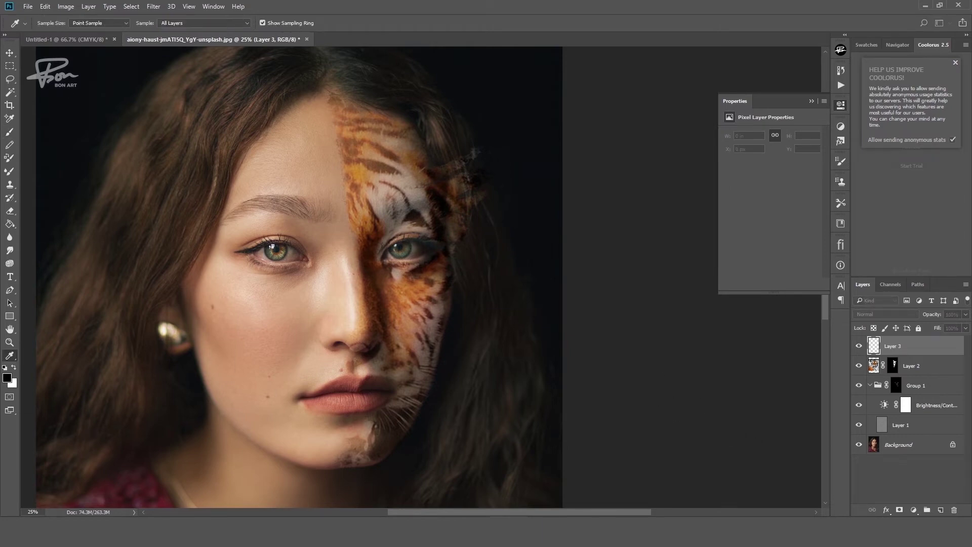
key(b)
key(alt+BackSpace)
Delete Layer 3 and move a duplicate of the Background photo to the top of the stack
key(ctrl+z)
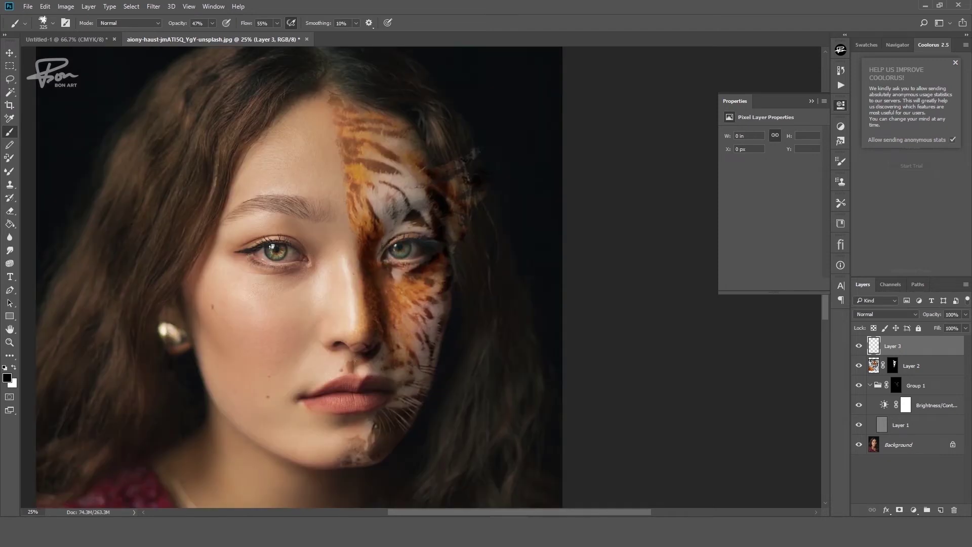
key(Delete)
click(904, 425)
key(ctrl+j)
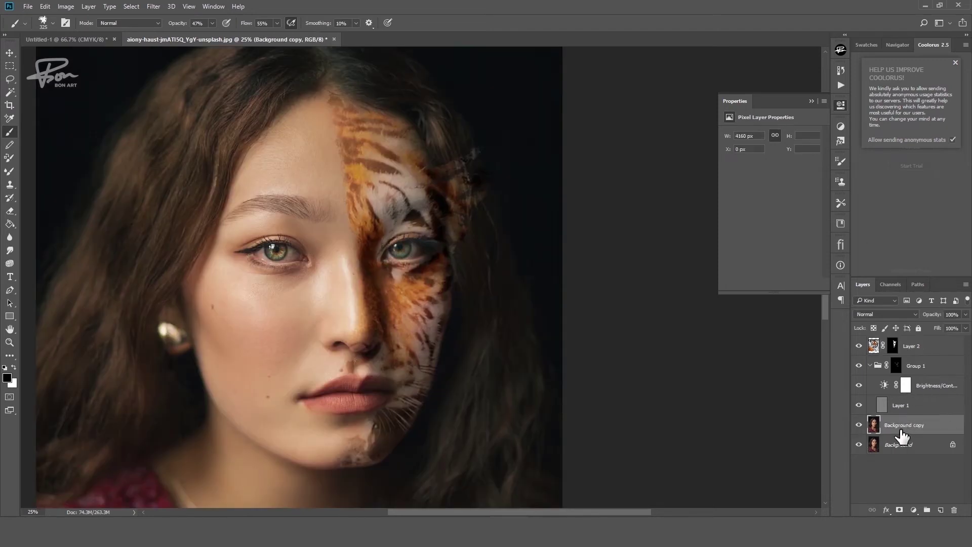
mouse_move(901, 425)
mouse_down()
mouse_move(901, 338)
mouse_move(904, 346)
mouse_up()
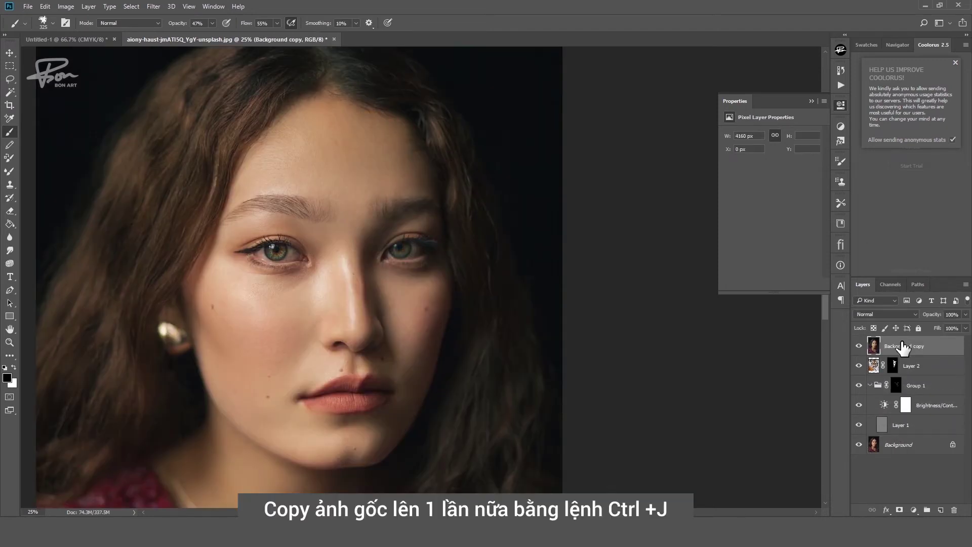
Desaturate the copy to black and white and boost its contrast with Levels
key(ctrl+shift+u)
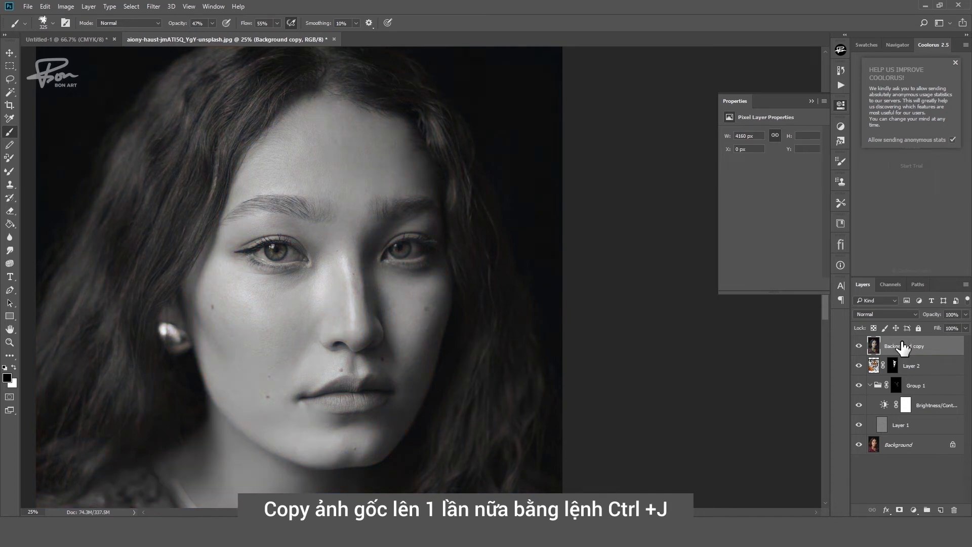
key(ctrl+l)
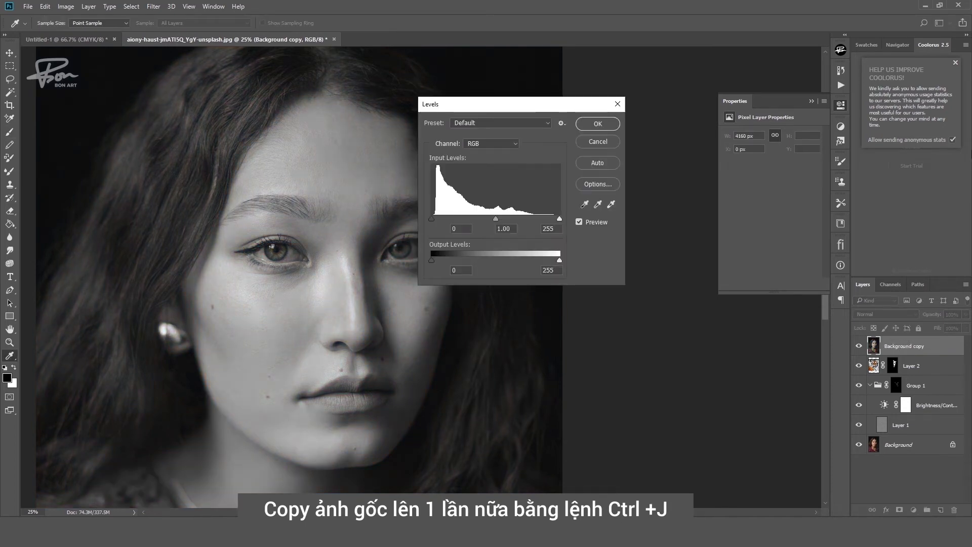
drag(444, 220, 442, 220)
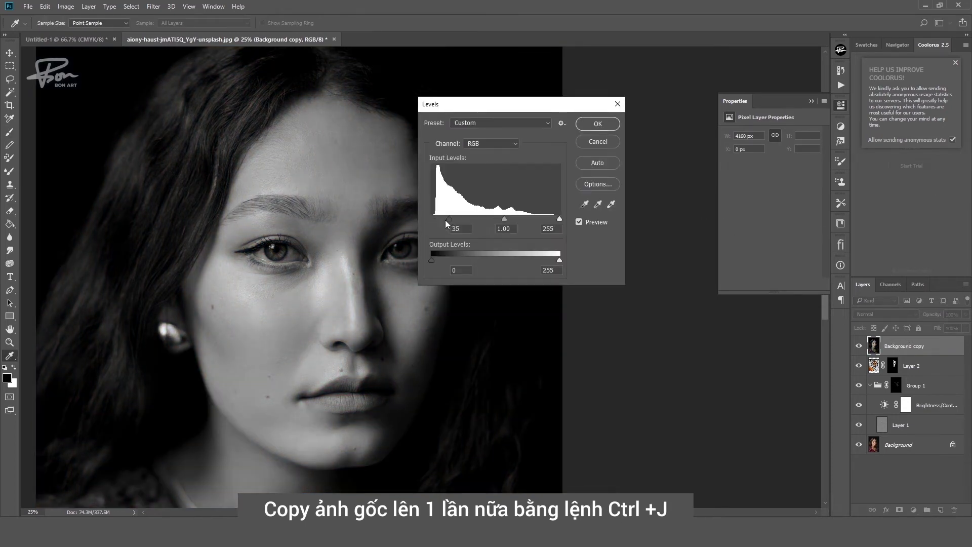
drag(557, 218, 550, 219)
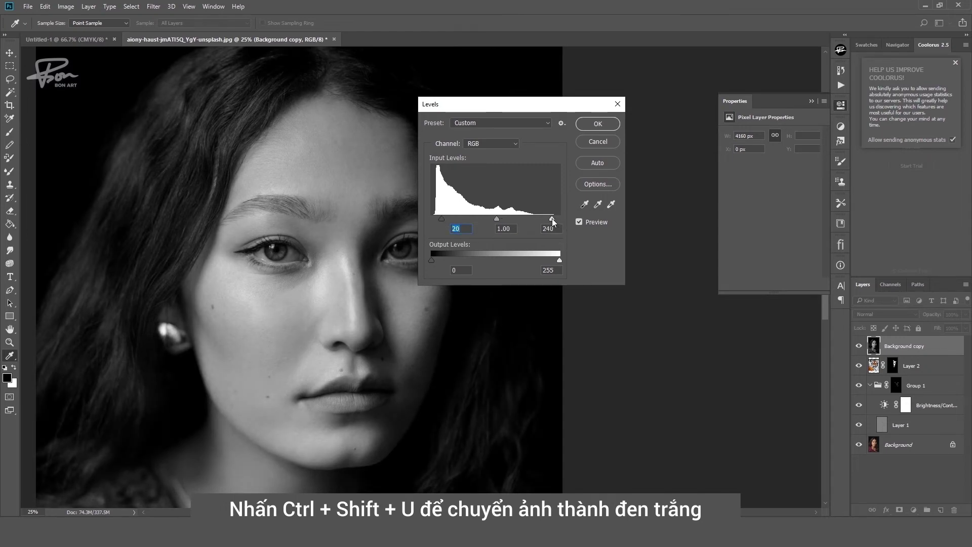
click(583, 125)
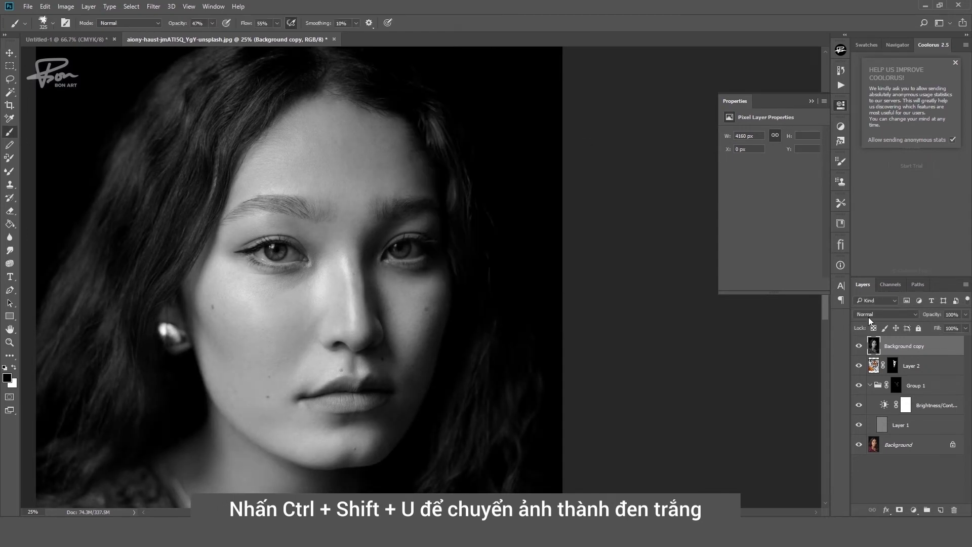
Set the black-and-white copy's blend mode to Soft Light
click(870, 314)
click(870, 420)
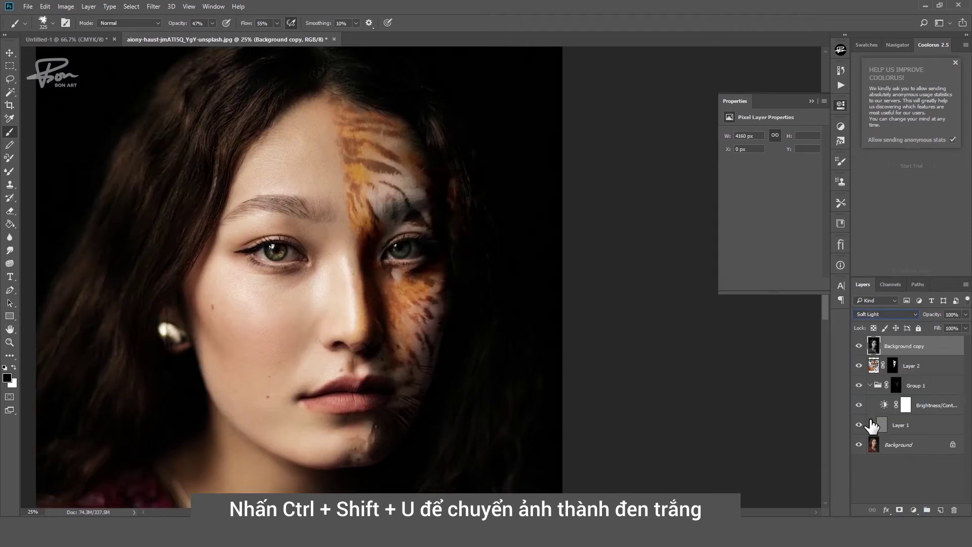
click(858, 346)
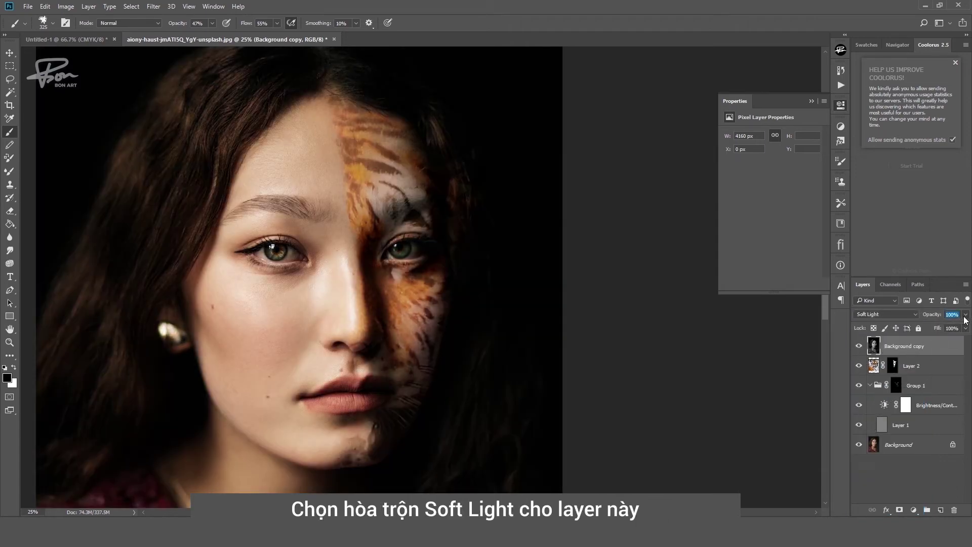
Lower the copy's Fill to 54% and add a black layer mask hiding it
click(965, 329)
drag(964, 338, 945, 342)
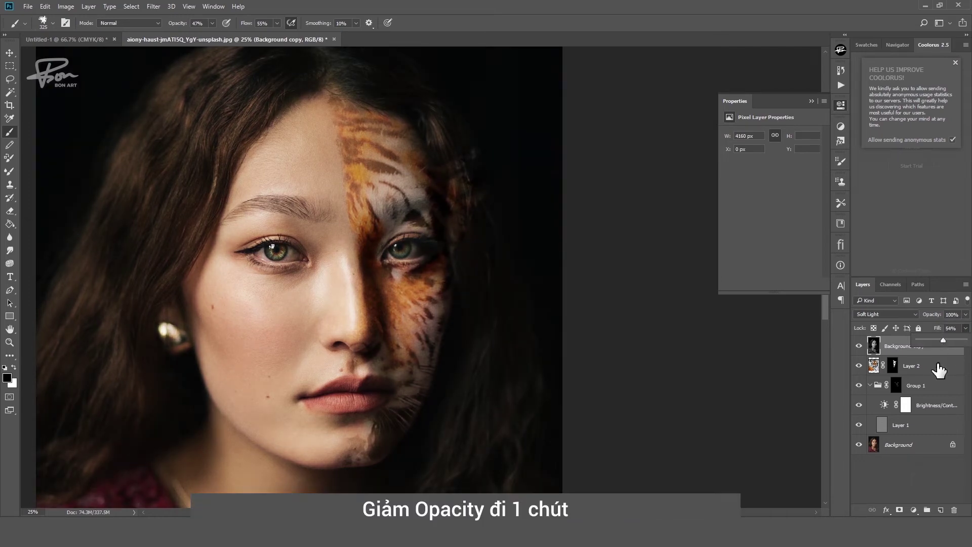
click(938, 368)
click(932, 351)
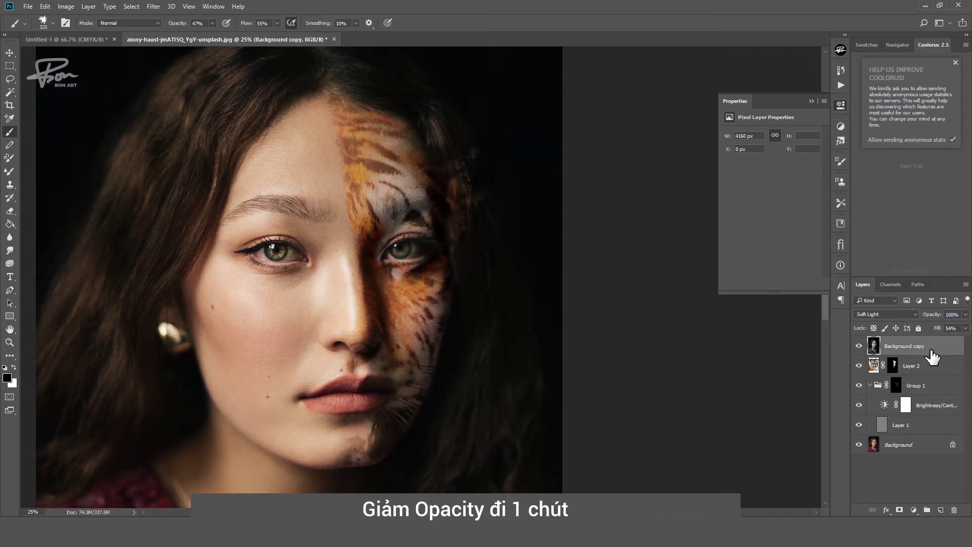
alt+click(899, 510)
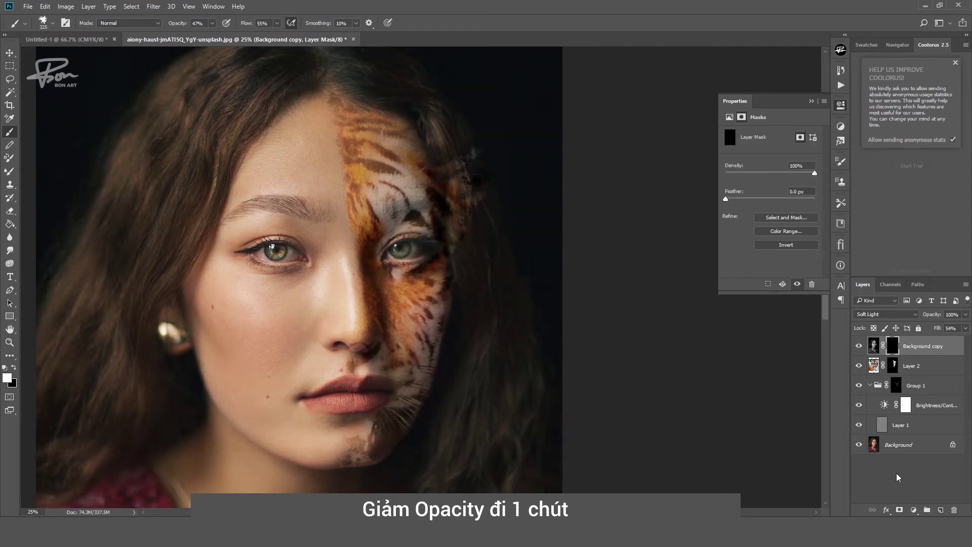
With a soft 325 px brush at 100% opacity, paint white over the tiger jaw on the copy's mask
right_click(415, 281)
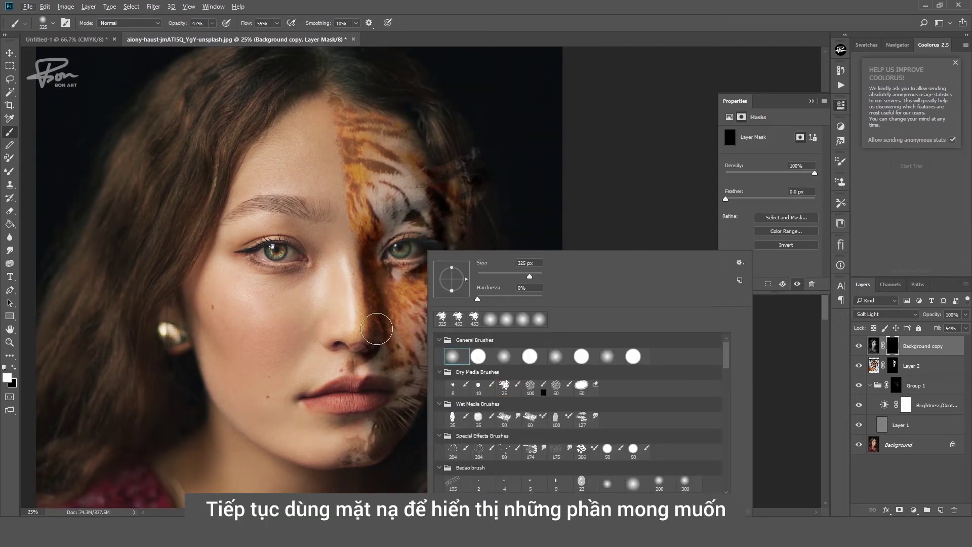
click(360, 330)
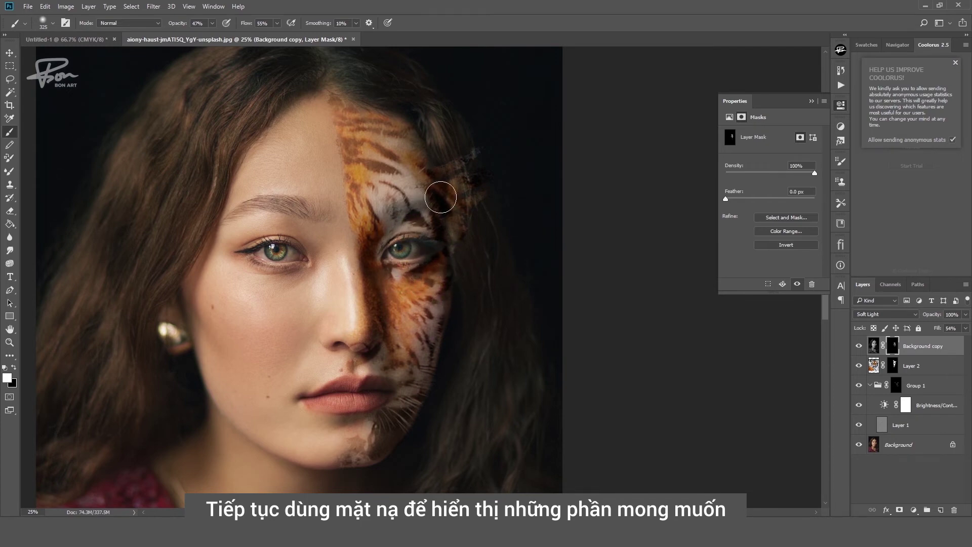
drag(215, 35, 242, 36)
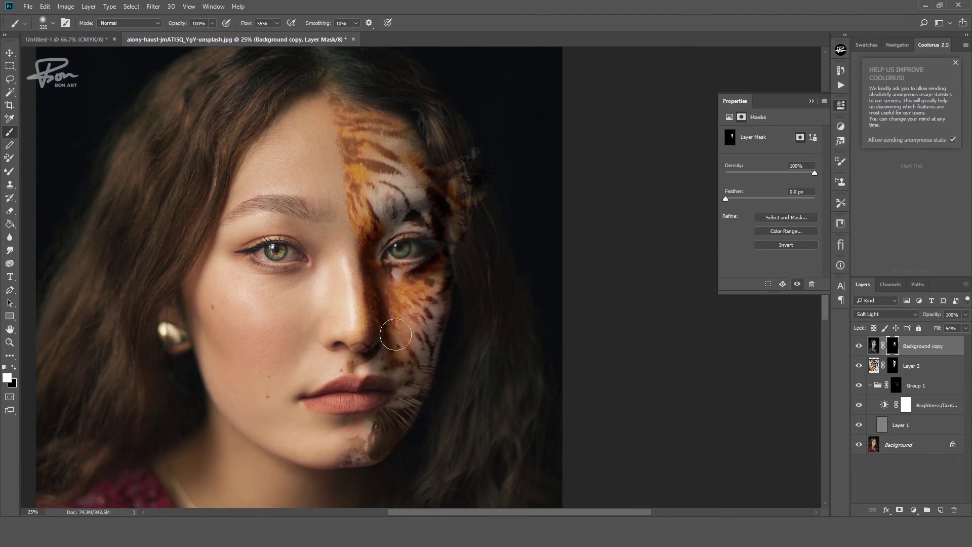
mouse_move(425, 378)
mouse_down()
mouse_move(391, 434)
mouse_move(381, 393)
mouse_up()
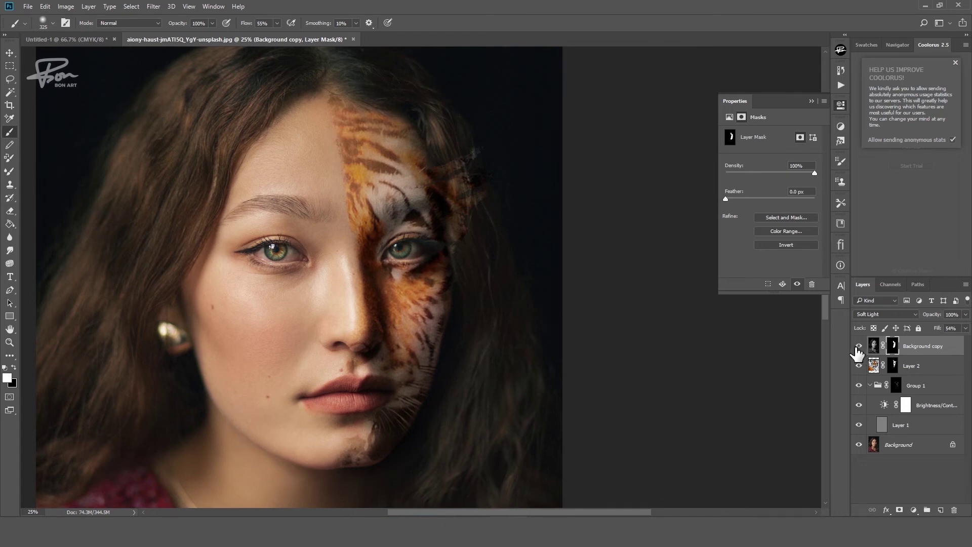
Group the tiger and black-and-white layers into Group 2 with a white layer mask
scroll(453, 366, down, 2)
ctrl+click(528, 278)
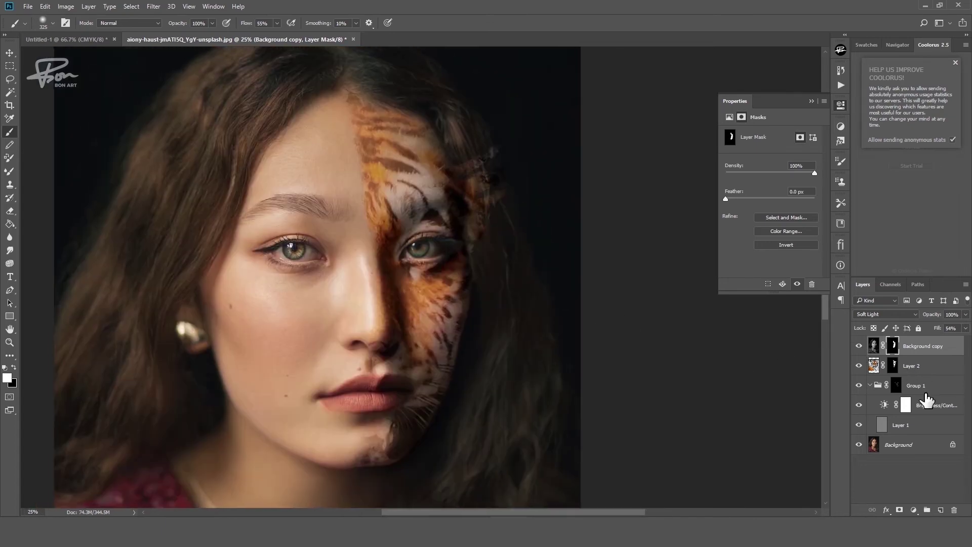
shift+click(911, 366)
key(ctrl+g)
click(899, 510)
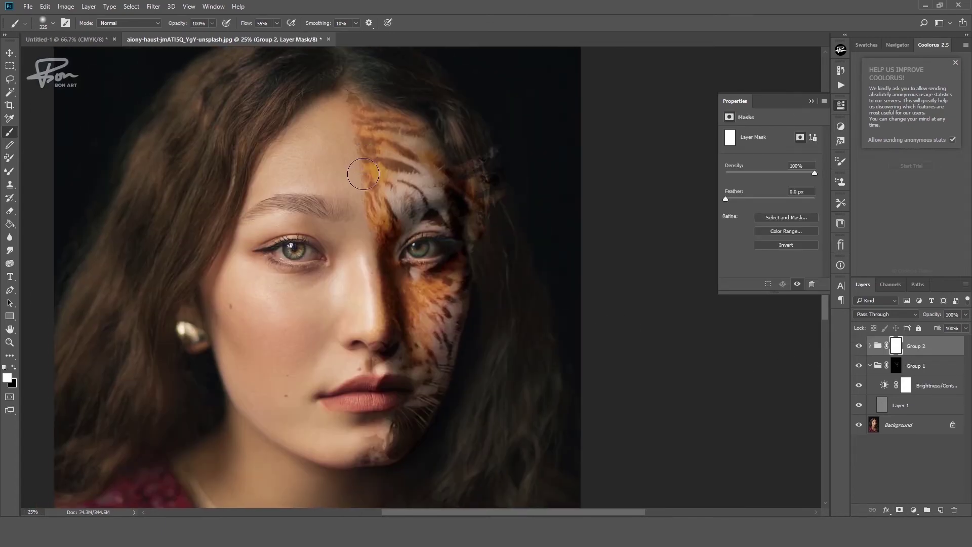
Mask tiger fur out of the right-side hair with a black textured brush, then stamp visible layers
key(x)
right_click(376, 170)
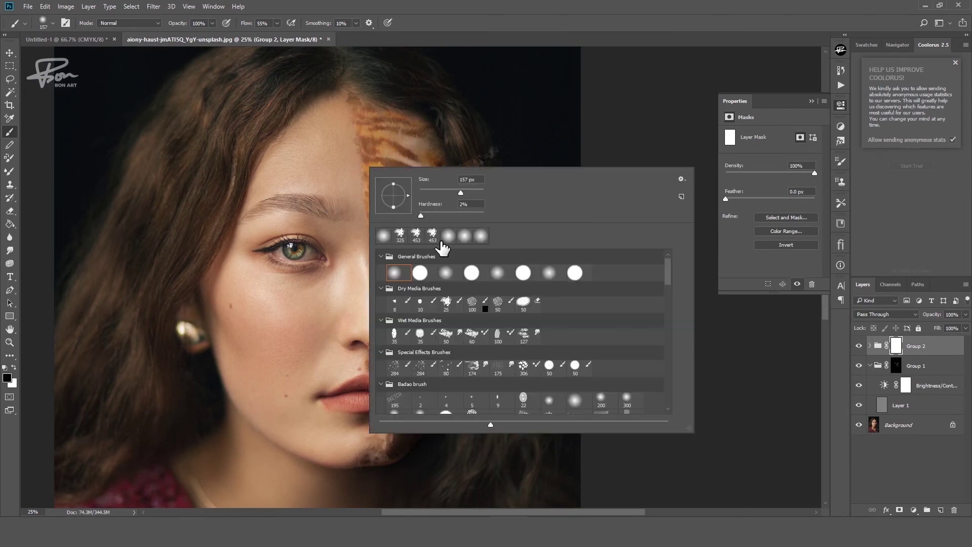
double_click(440, 236)
key(4)
key(7)
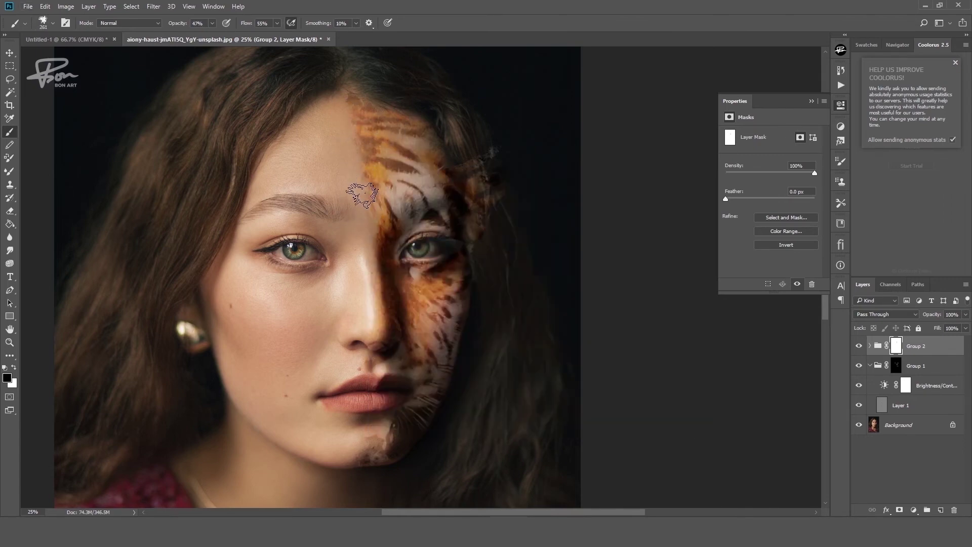
drag(511, 130, 497, 182)
key(bracketleft)
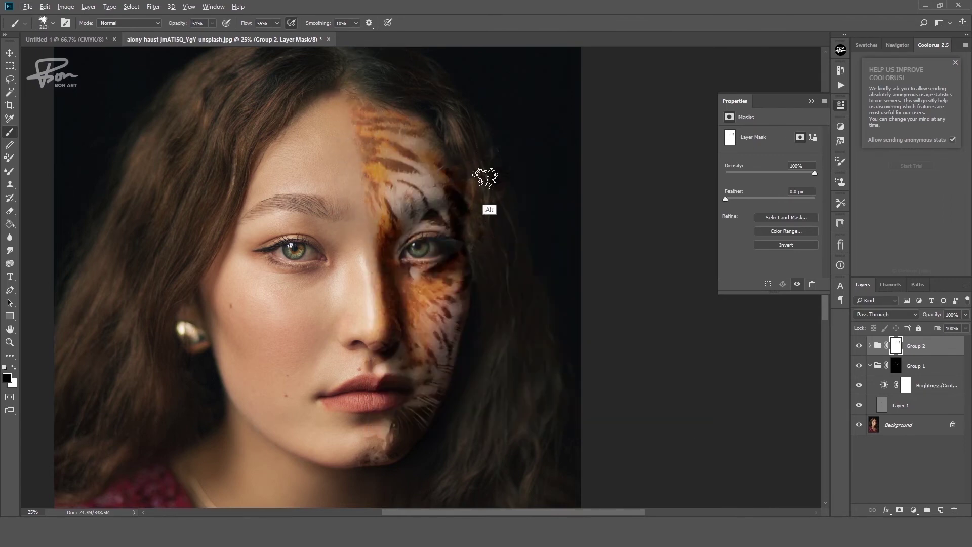
key(0)
key(shift+0)
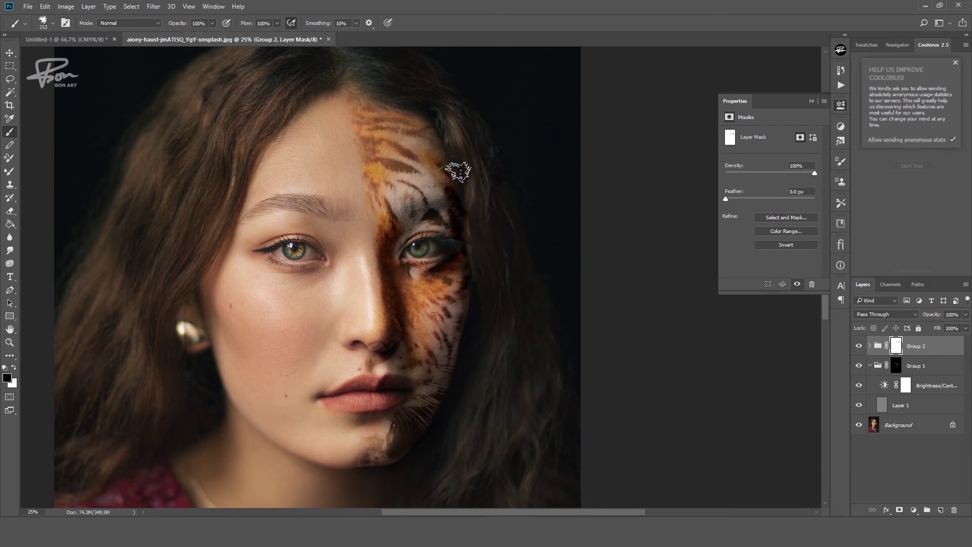
scroll(525, 390, down, 1)
drag(523, 362, 510, 379)
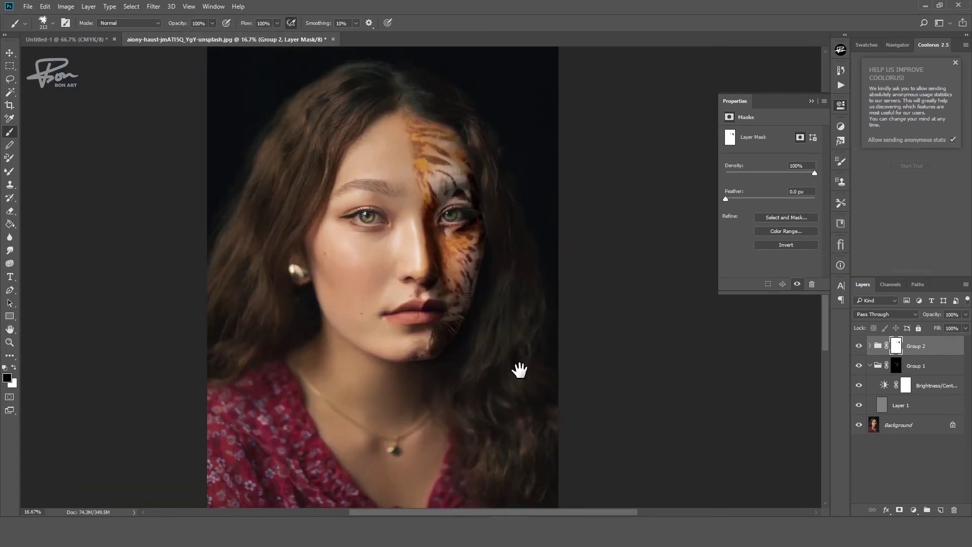
key(ctrl+shift+alt+e)
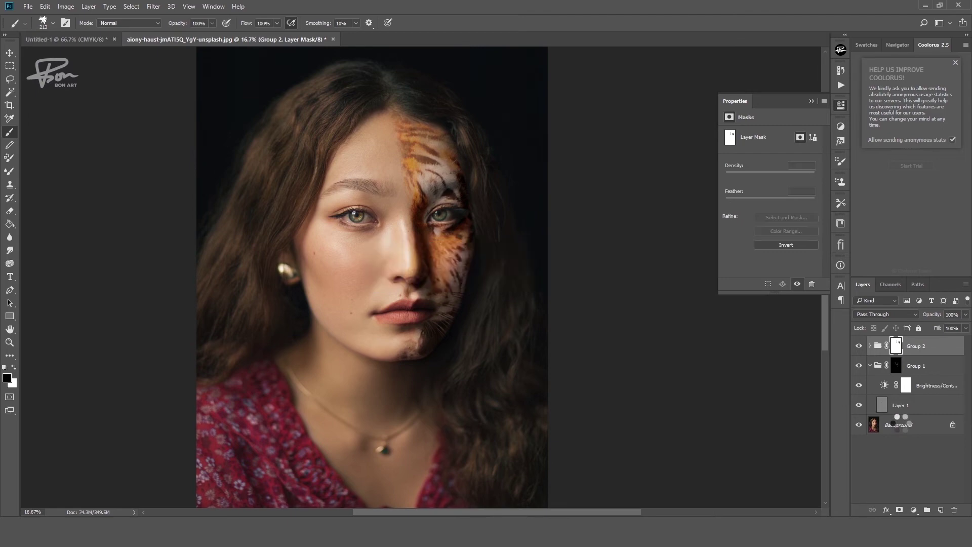
Duplicate the merged layer and preview a Field Blur of about 19 px on the copy
key(ctrl+j)
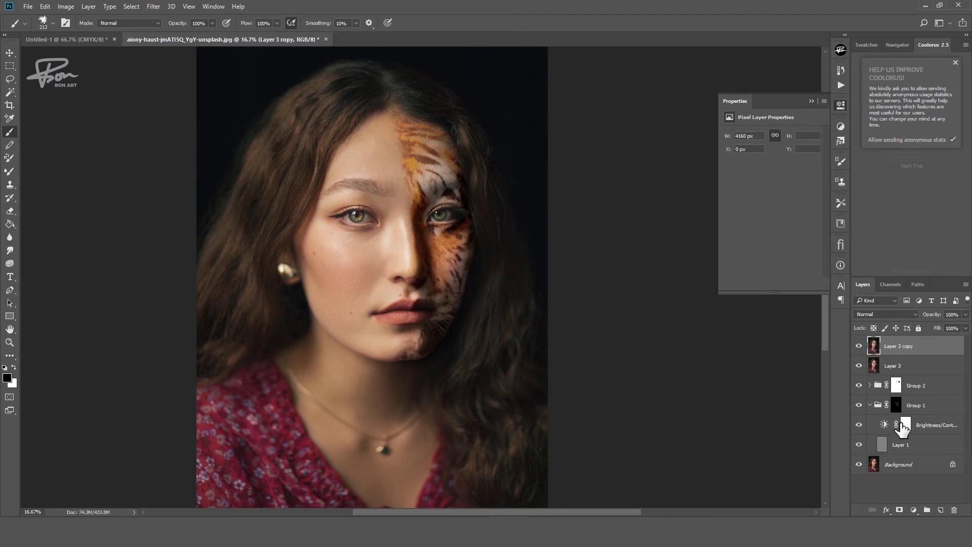
click(154, 6)
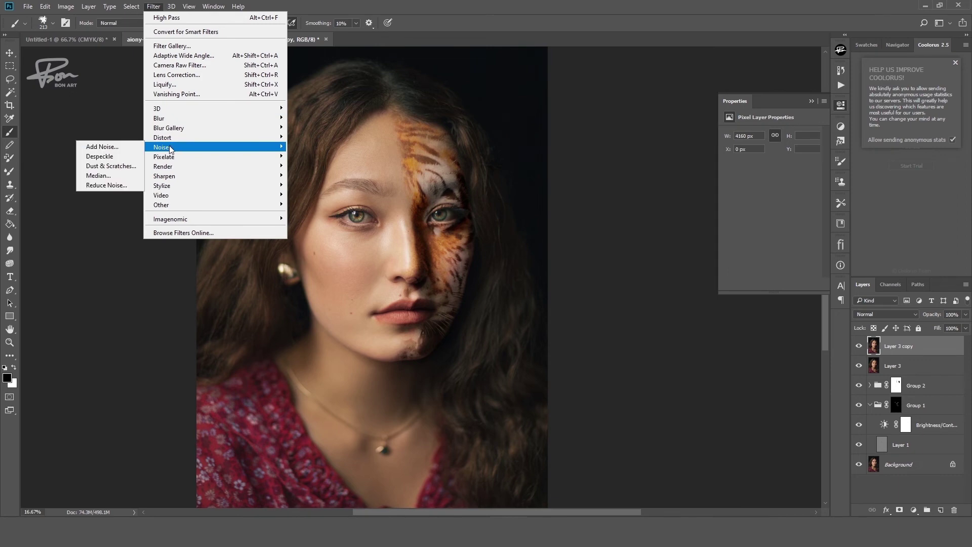
mouse_move(168, 128)
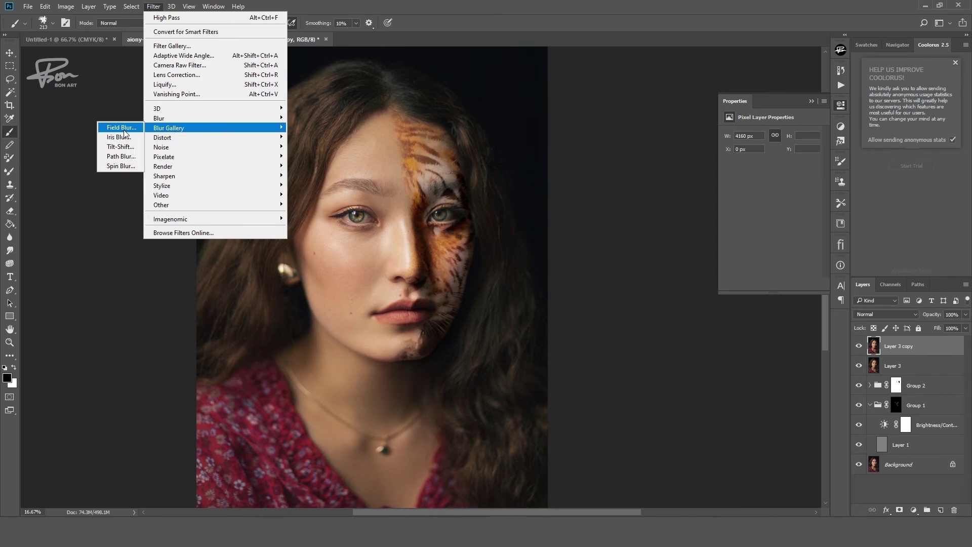
click(121, 128)
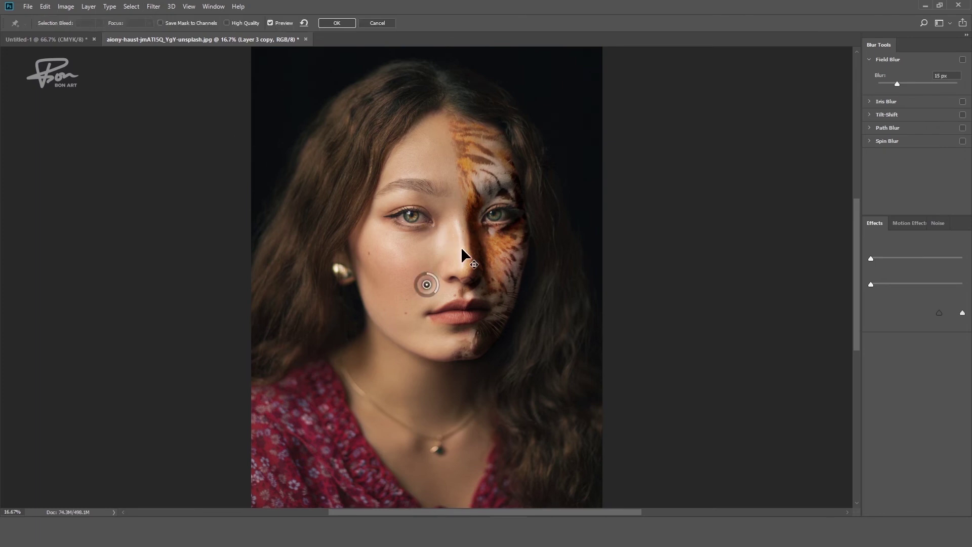
drag(426, 285, 430, 283)
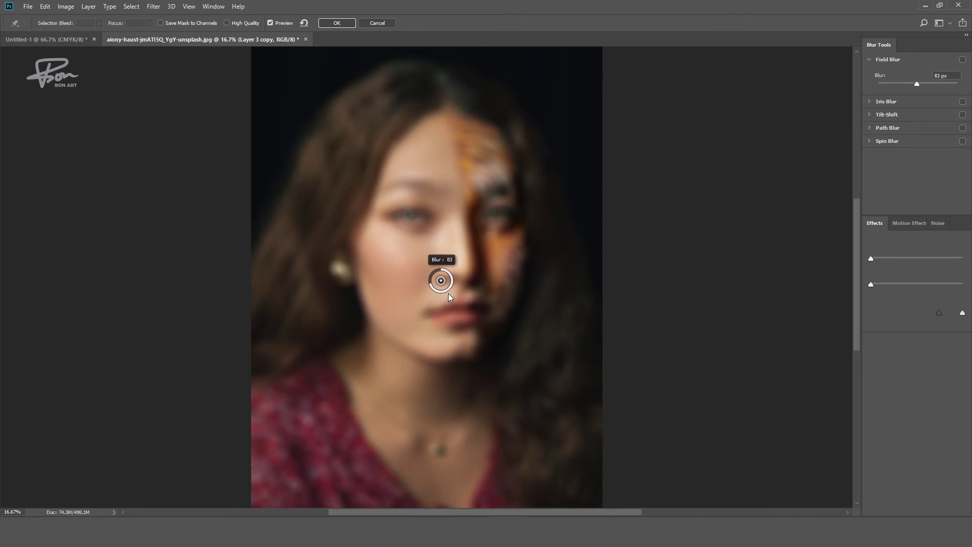
drag(448, 293, 440, 291)
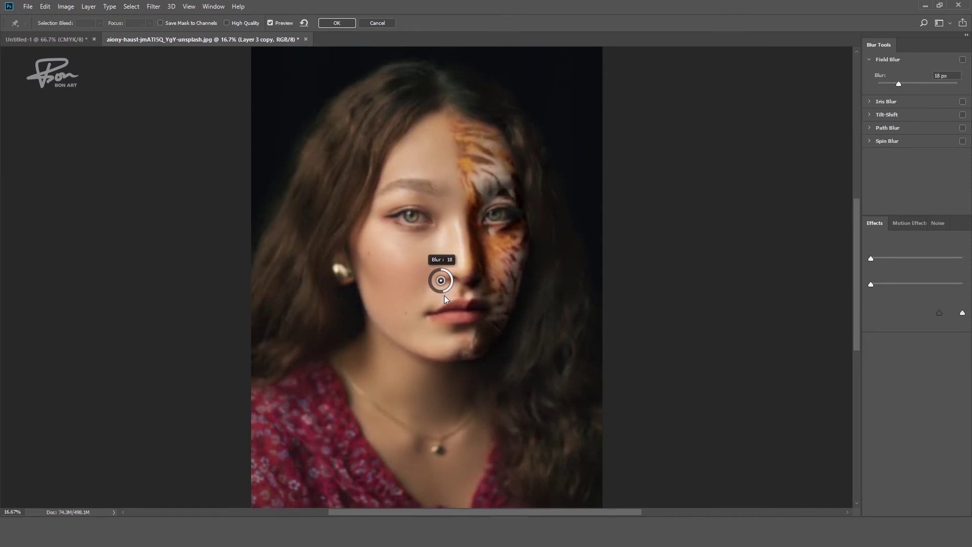
drag(442, 298, 442, 299)
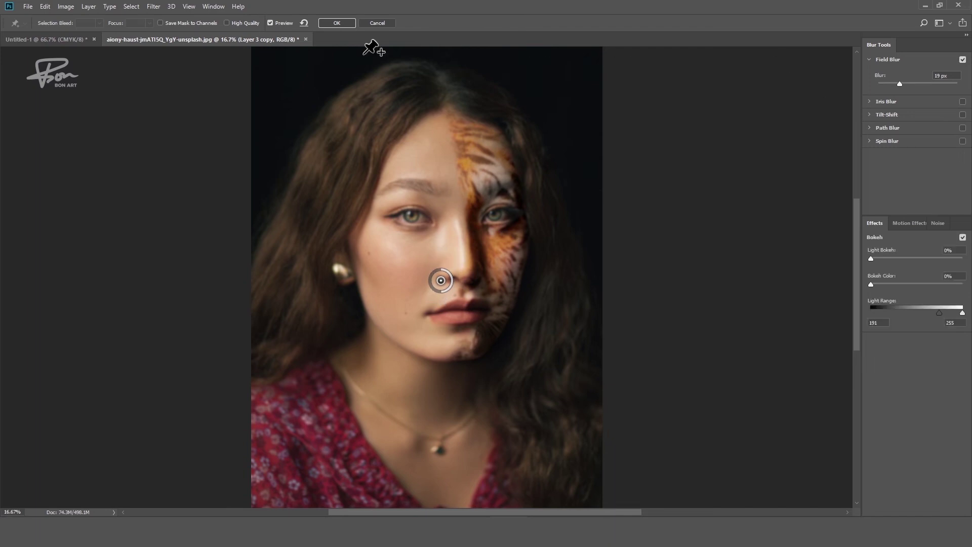
Apply the 19 px Field Blur to Layer 3 copy
click(339, 22)
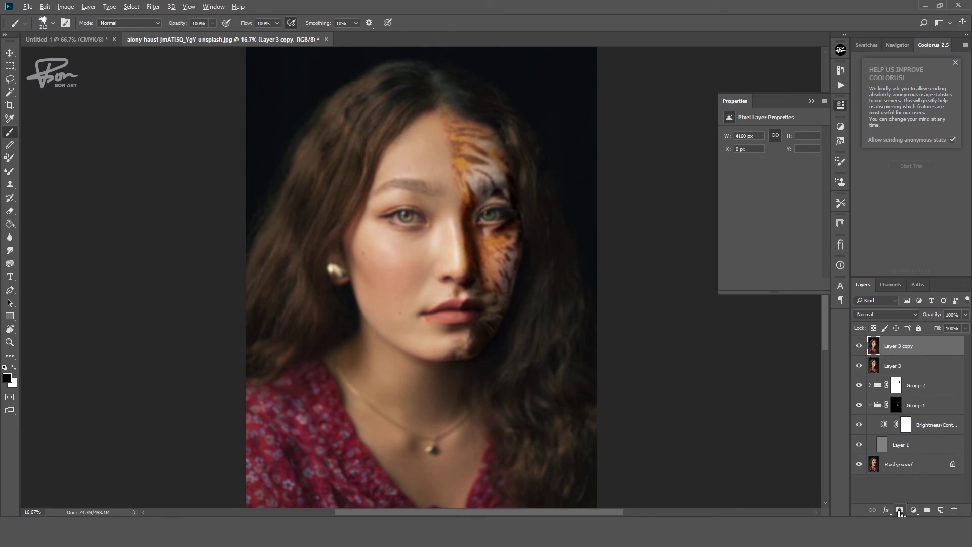
Add a white mask to Layer 3 copy and set up a very large soft round brush
click(899, 510)
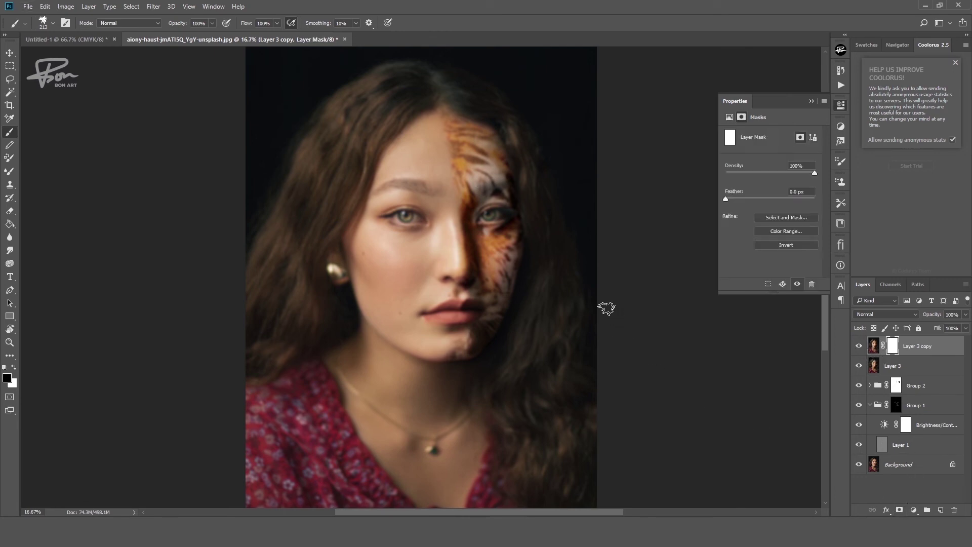
right_click(478, 251)
click(582, 341)
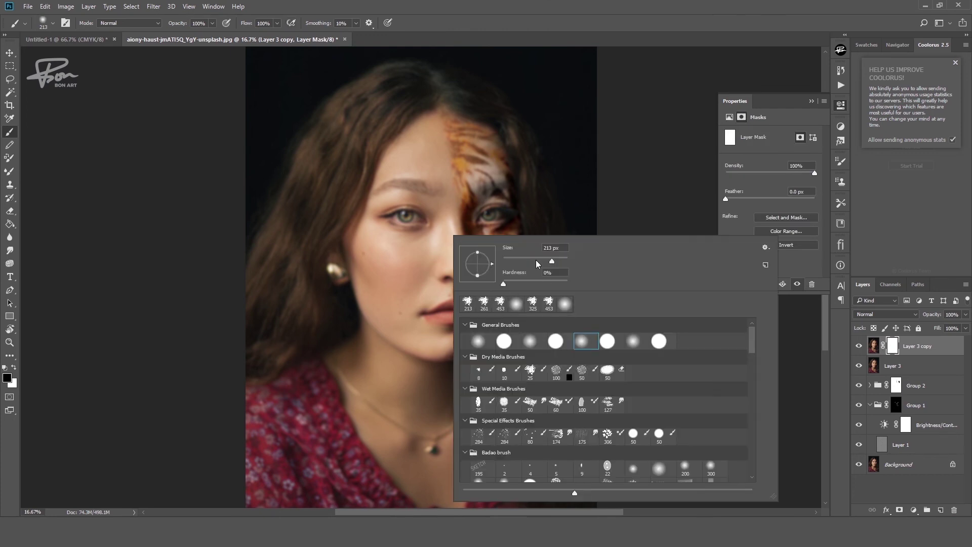
drag(536, 260, 560, 259)
click(408, 205)
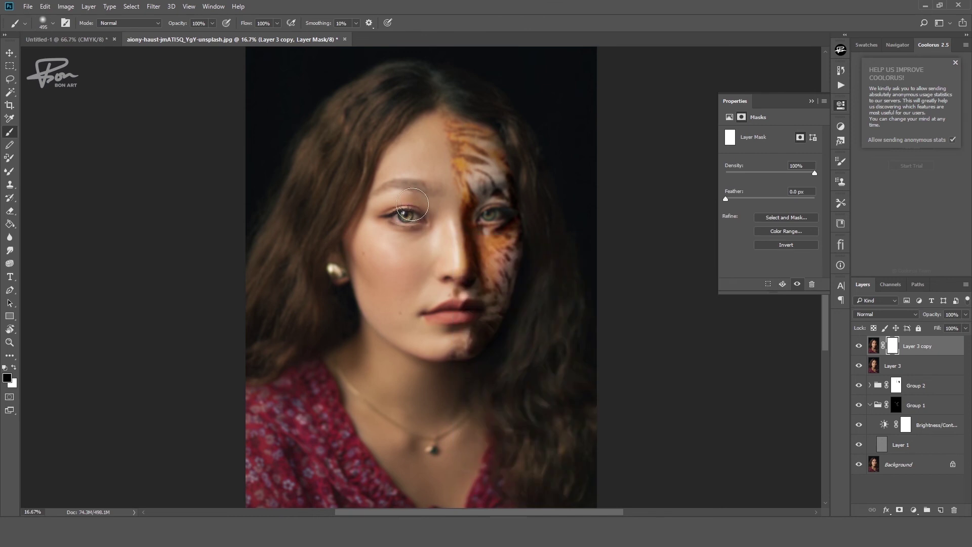
right_click(436, 237)
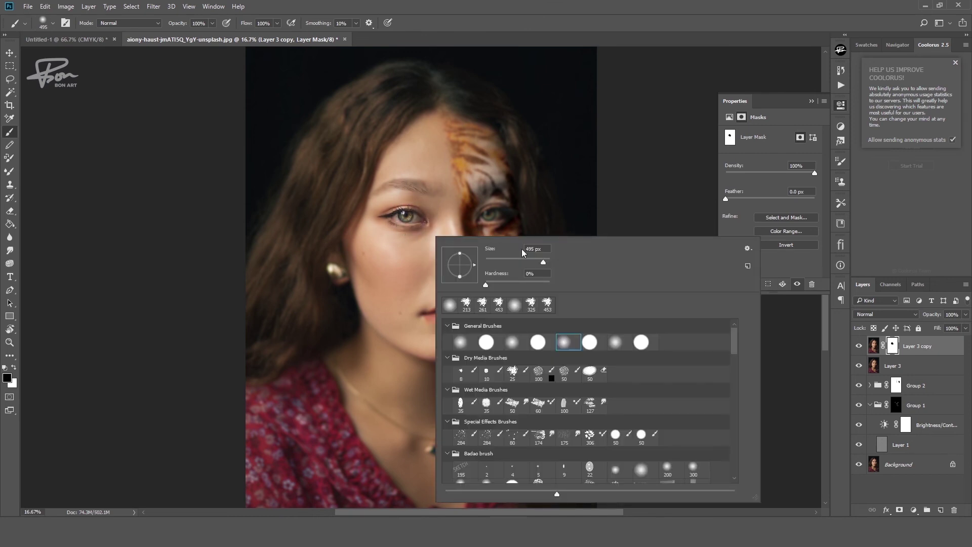
drag(543, 266, 551, 264)
click(410, 259)
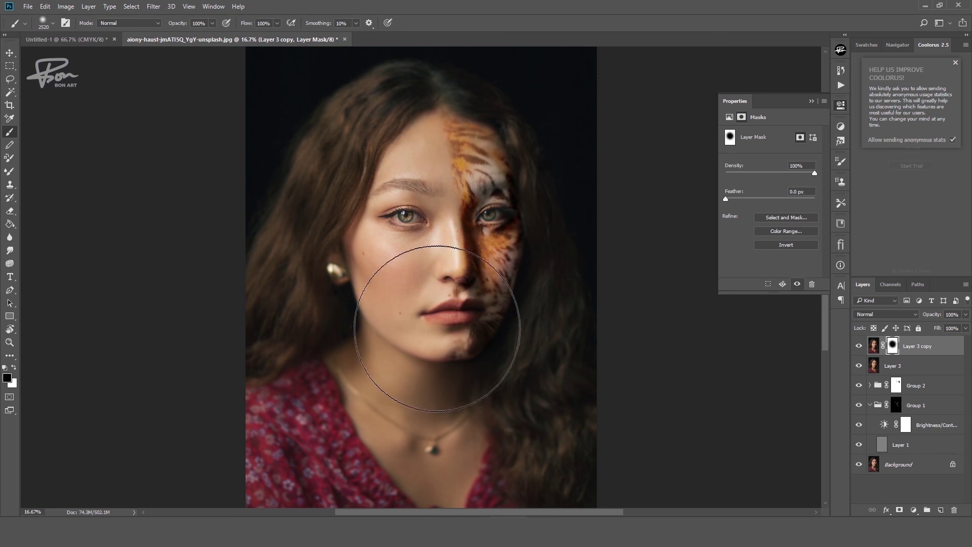
Paint the blur off the face, cheek and chin, then select both merged layers
drag(434, 369, 559, 283)
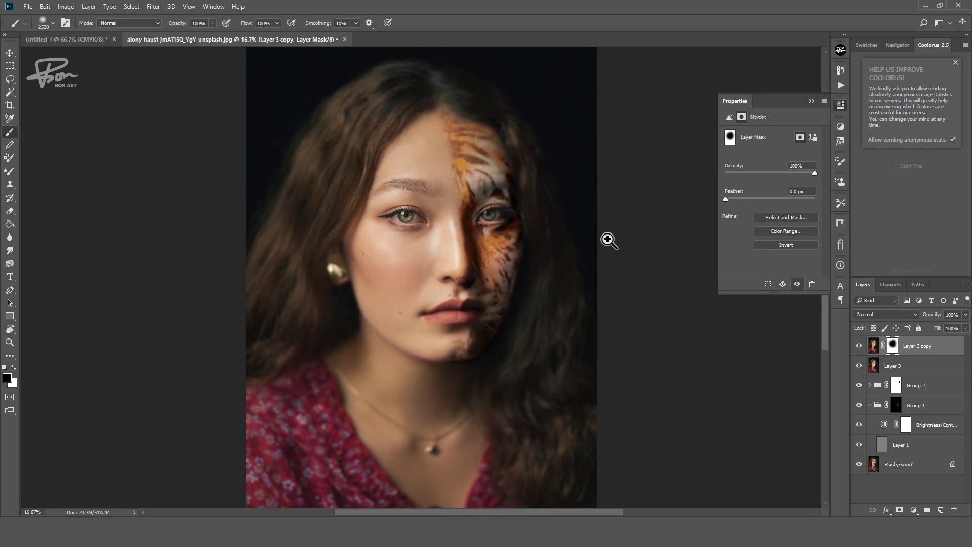
key(ctrl+minus)
click(555, 256)
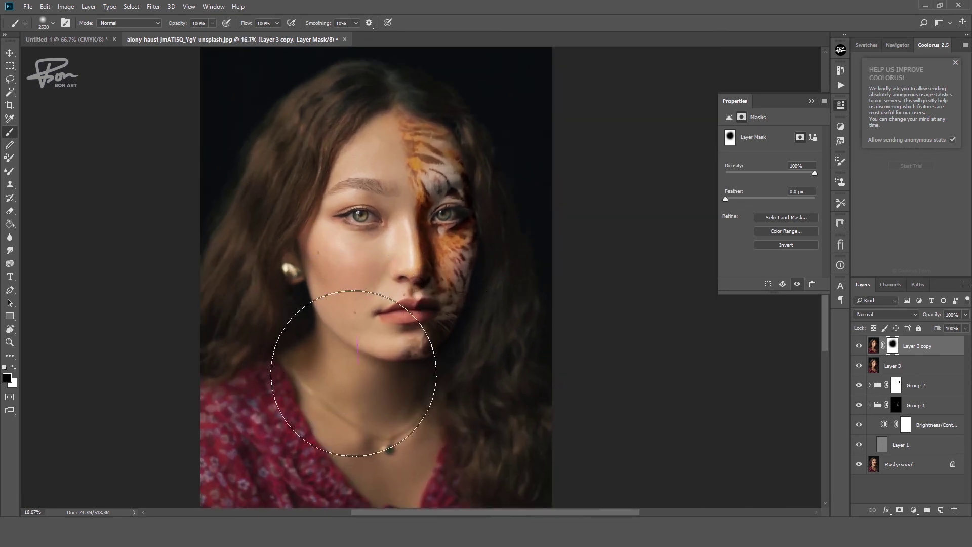
drag(368, 436, 350, 277)
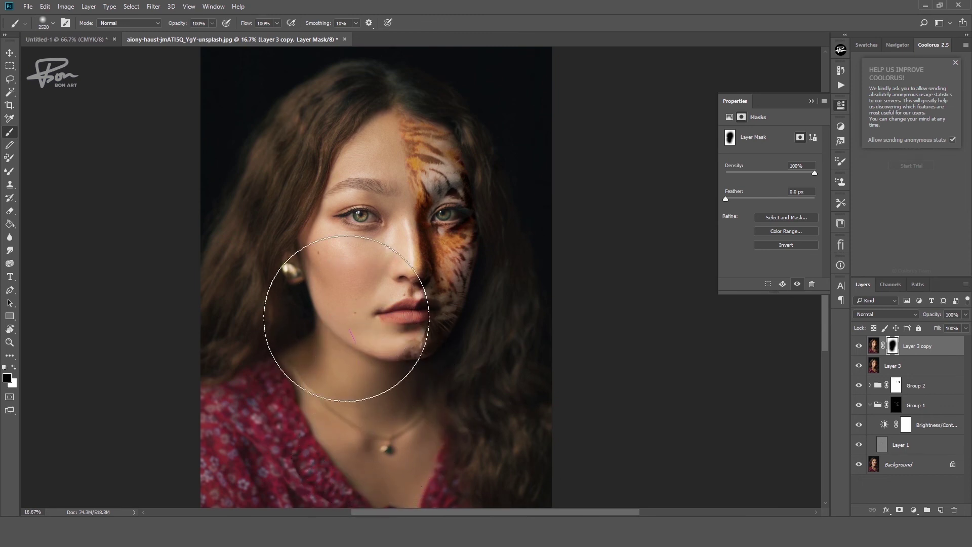
key(ctrl+minus)
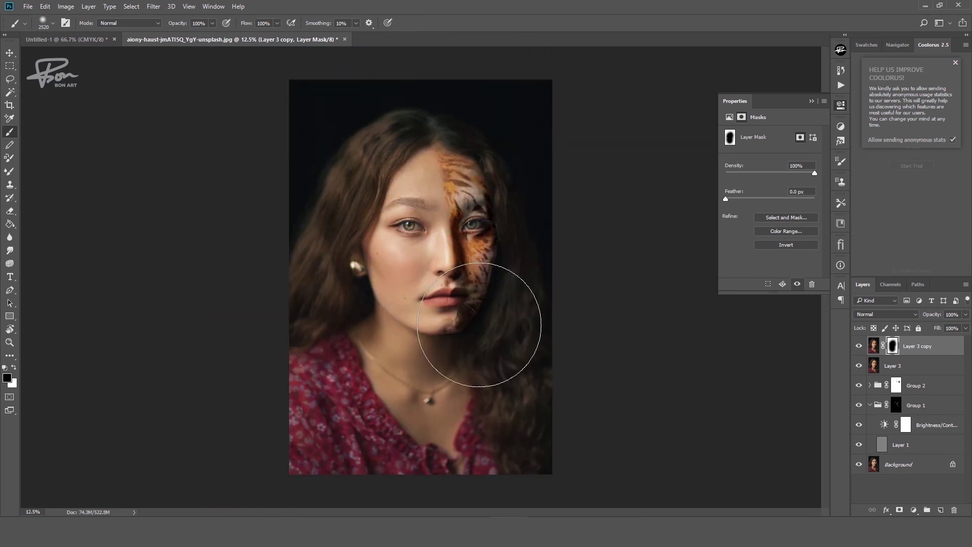
ctrl+click(523, 341)
drag(547, 358, 555, 369)
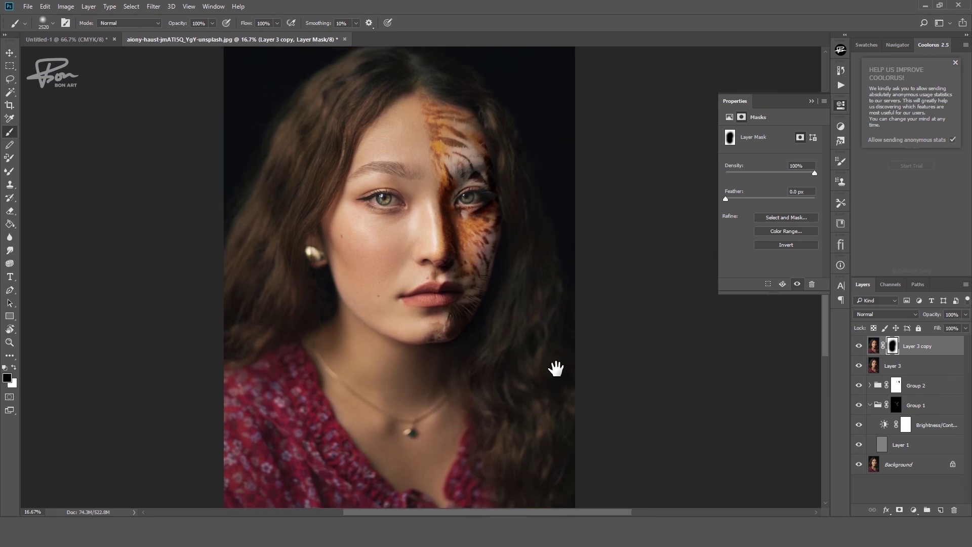
shift+click(895, 365)
key(ctrl+g)
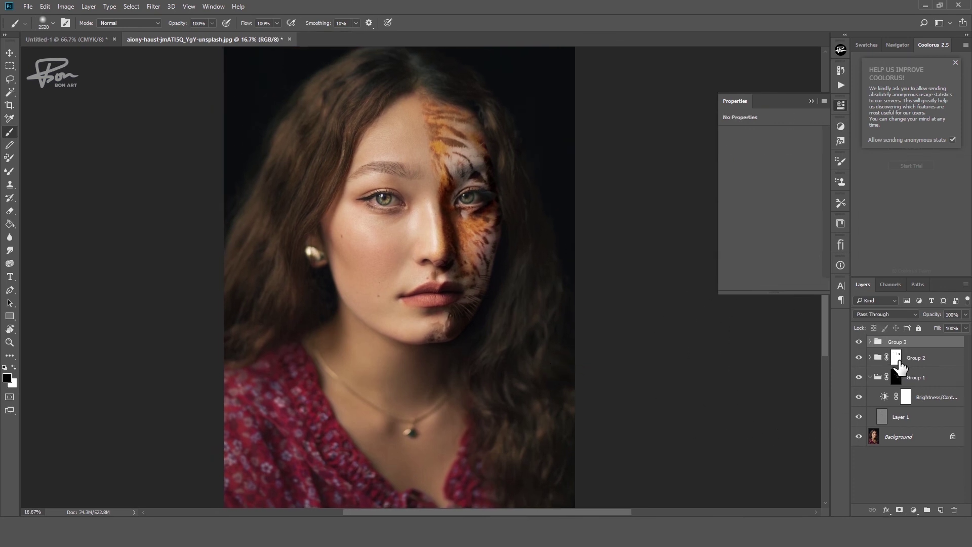